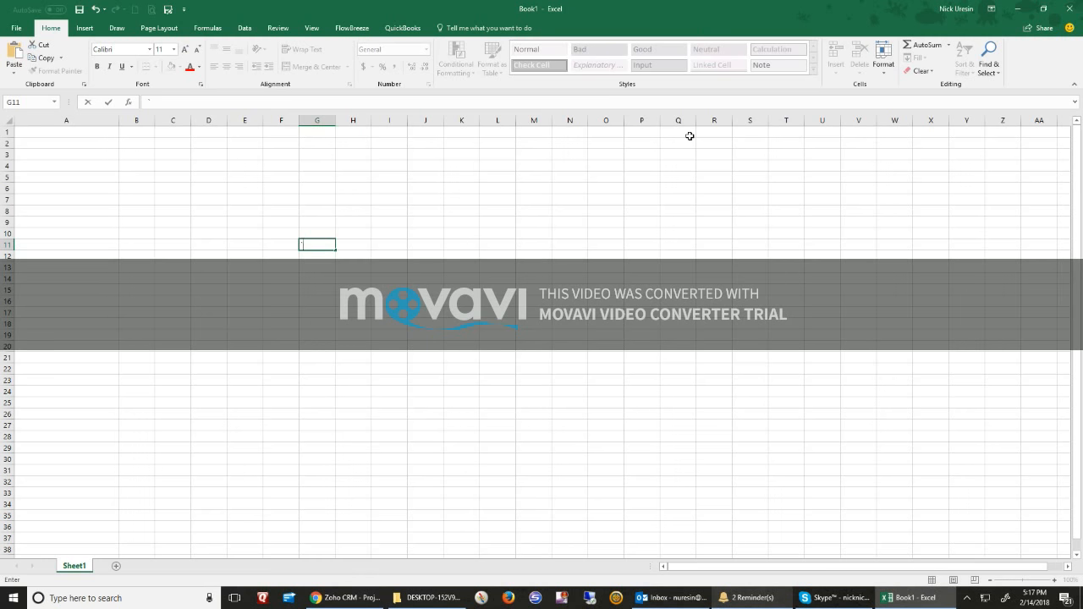
click(352, 28)
click(64, 49)
click(588, 369)
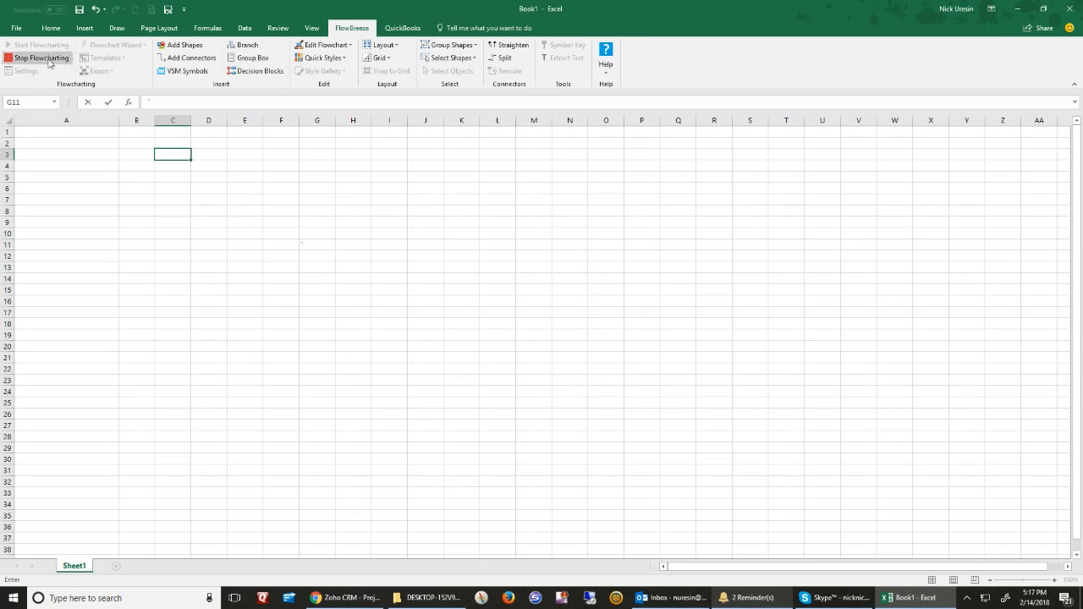
click(48, 61)
click(610, 330)
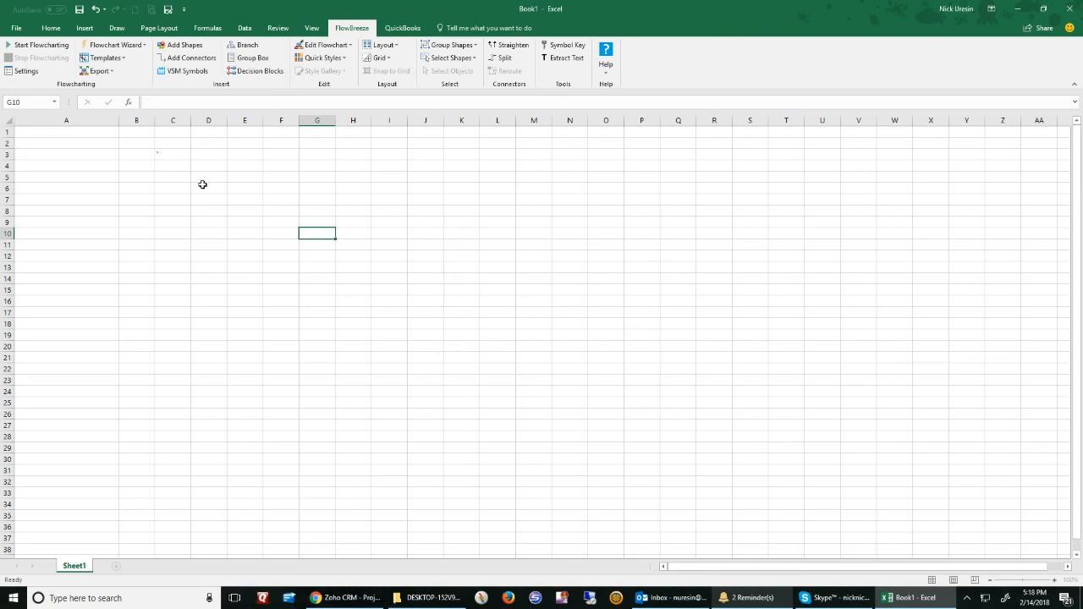
right_click(326, 236)
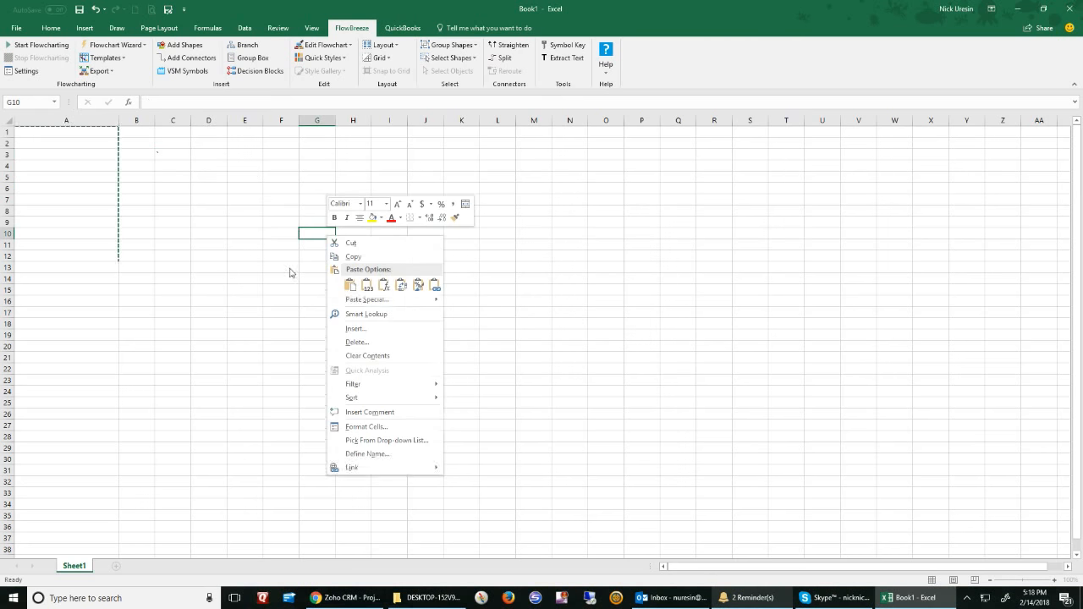
click(257, 161)
Start flowcharting with a Start terminator on the sheet, and stop flowcharting without adding an End terminator
click(59, 46)
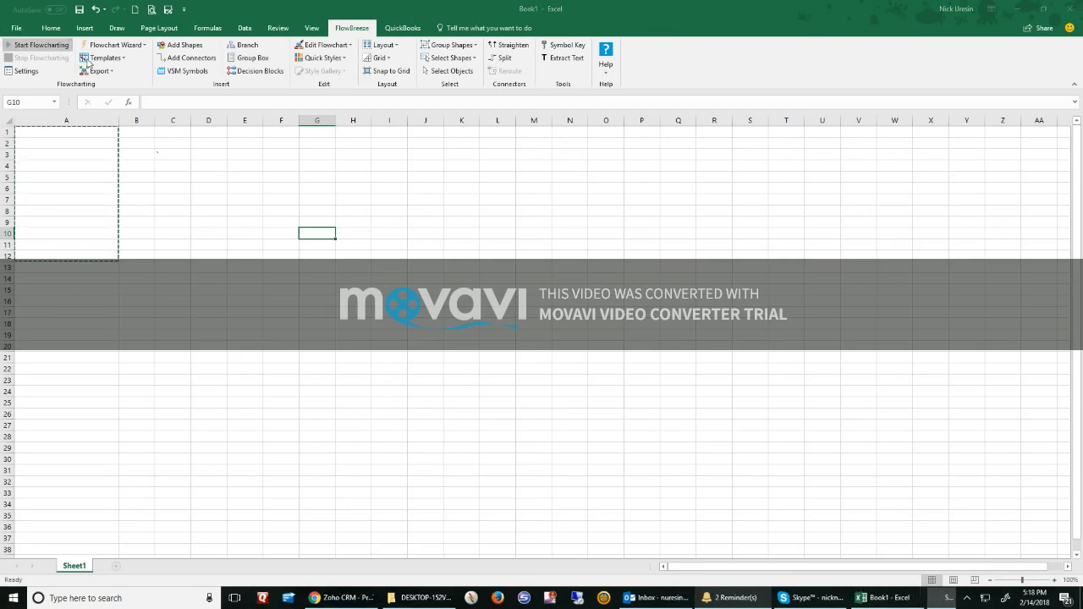
click(558, 369)
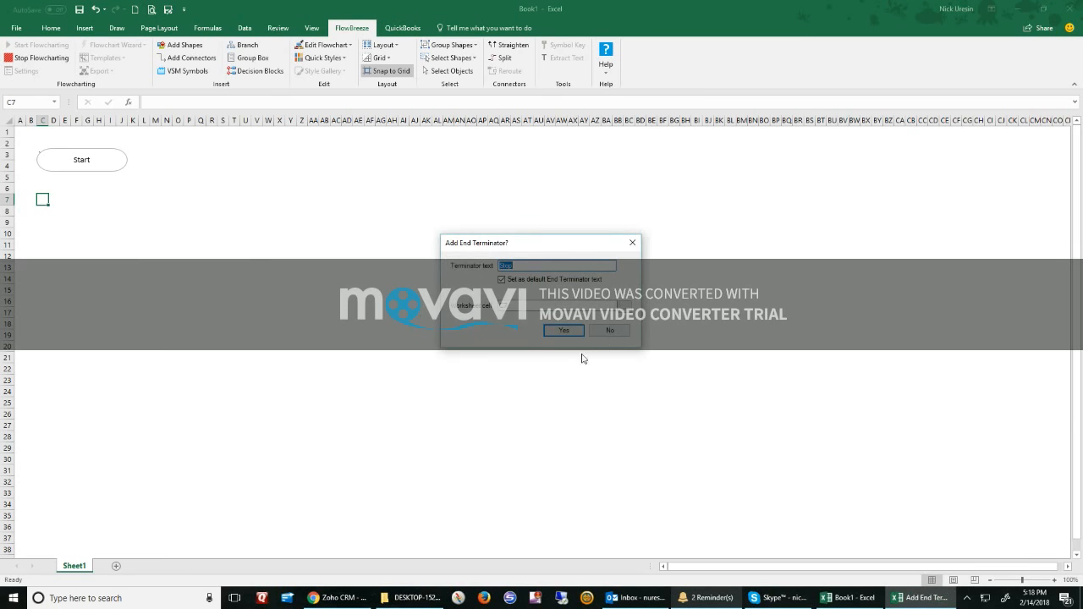
click(609, 330)
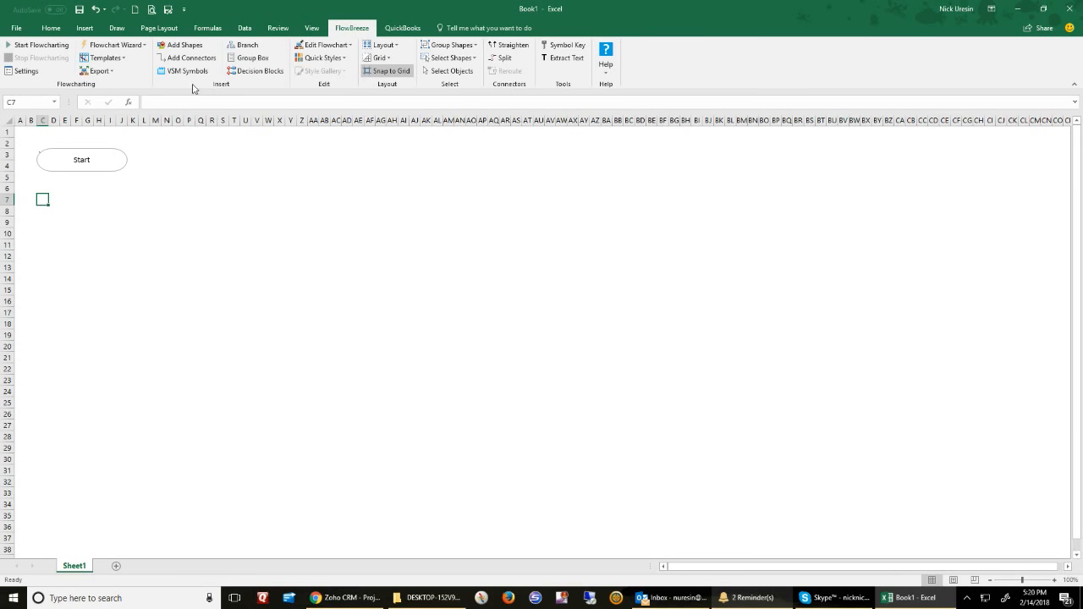
Add an empty Process symbol below the Start terminator
click(111, 171)
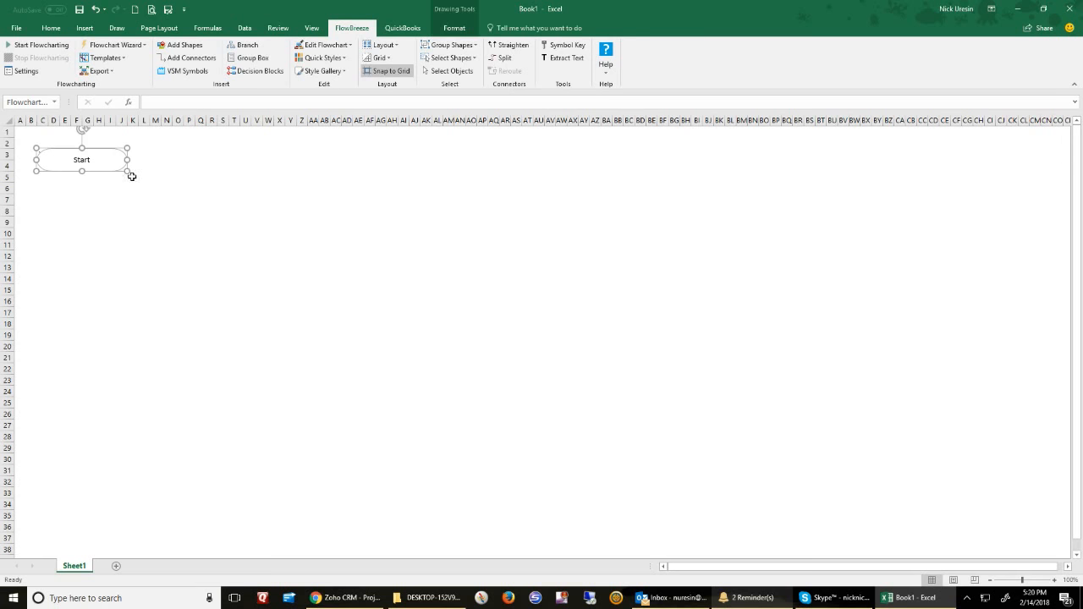
click(87, 187)
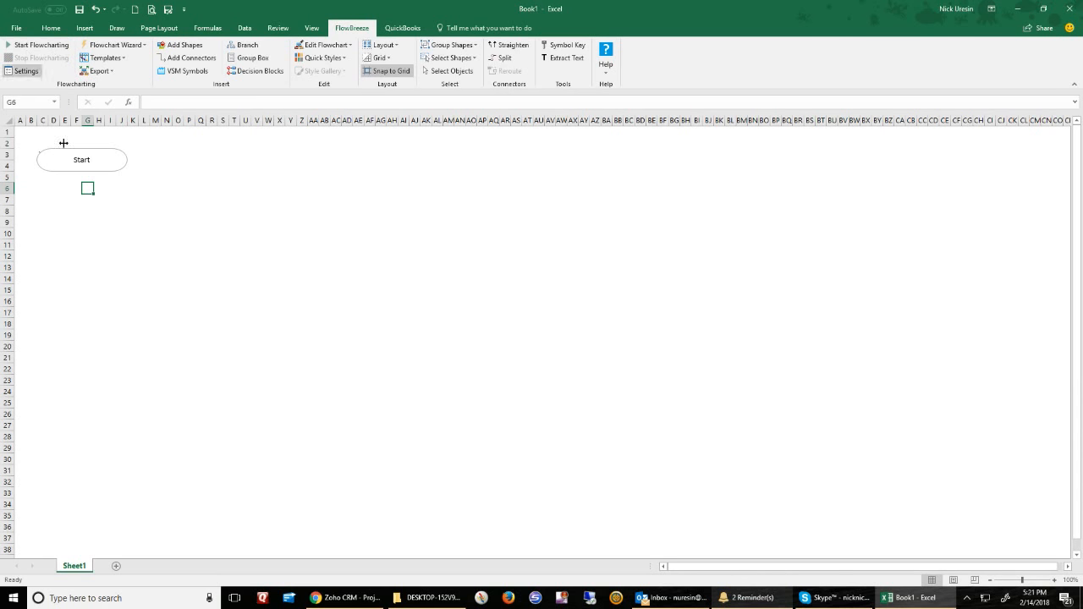
click(181, 46)
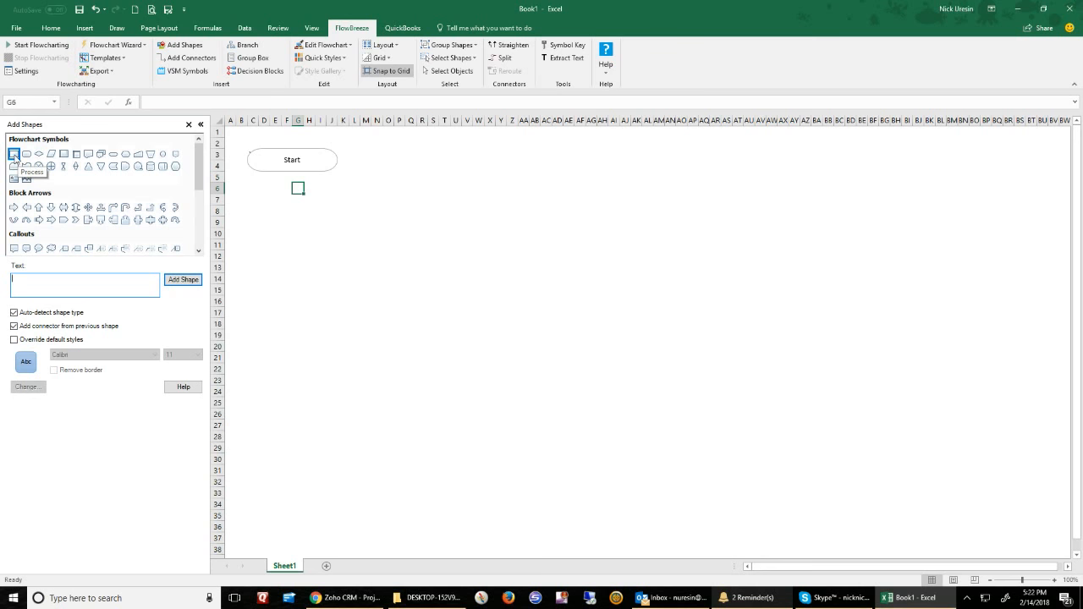
click(183, 279)
mouse_move(330, 201)
mouse_down()
mouse_move(296, 222)
mouse_move(286, 214)
mouse_up()
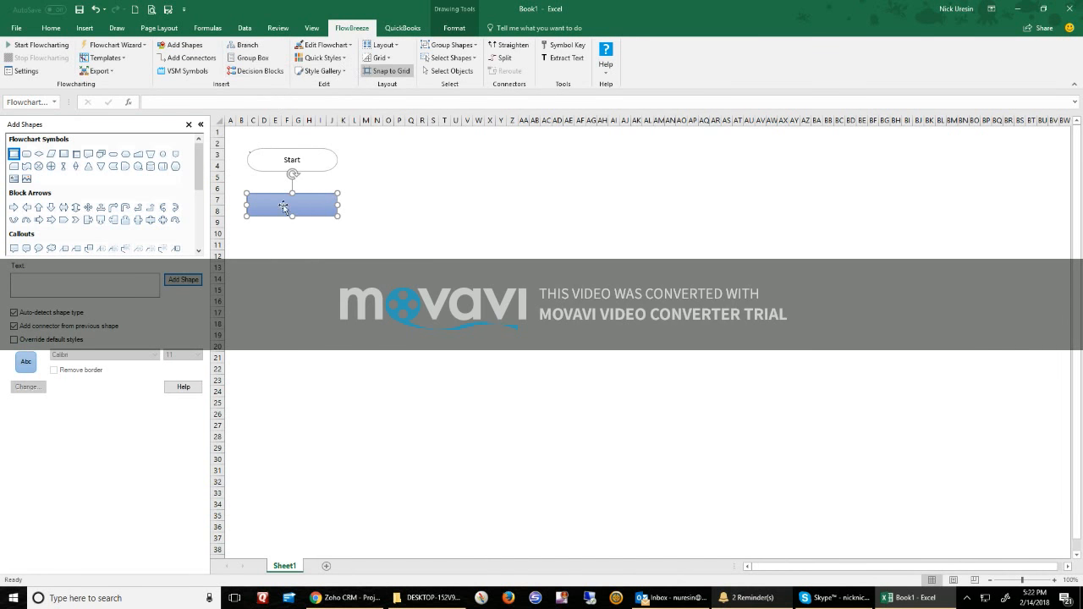
Label the process box below Start with the text "Leave the office"
right_click(286, 204)
click(299, 205)
right_click(302, 207)
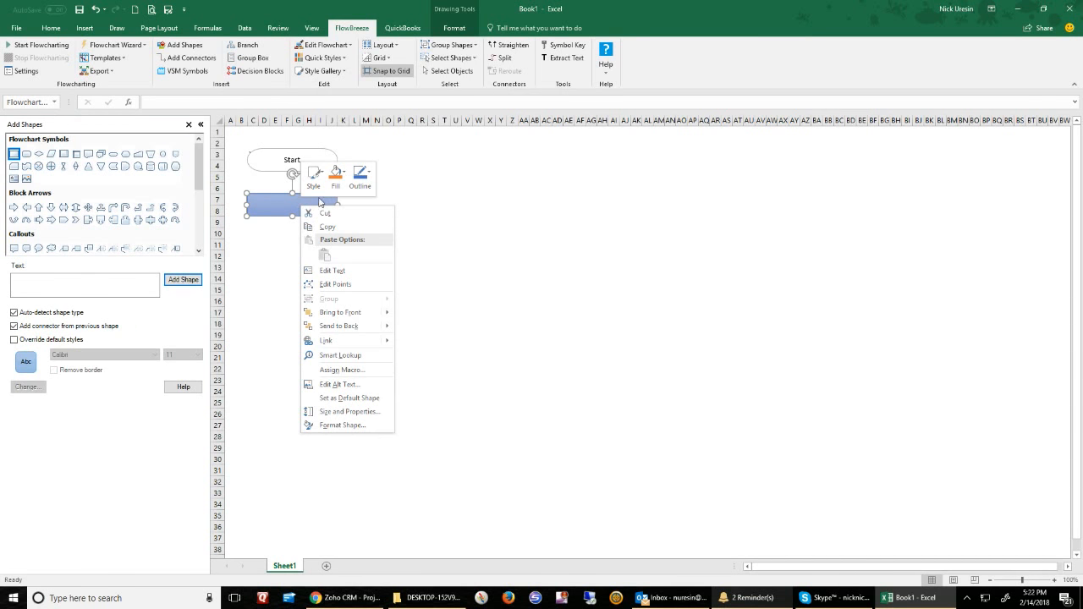
key(Escape)
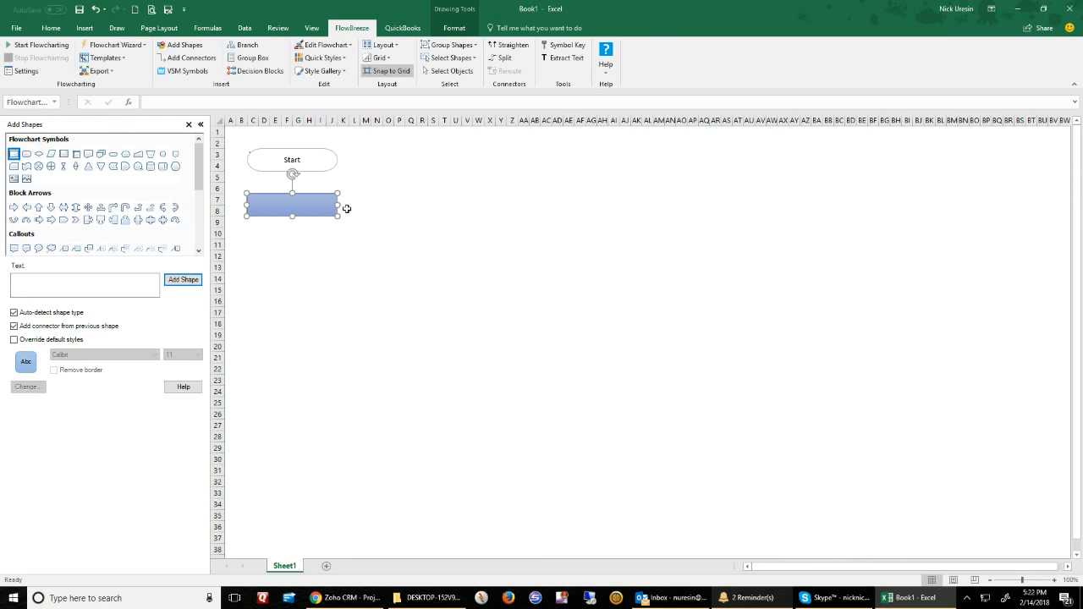
key(Escape)
click(303, 204)
right_click(303, 201)
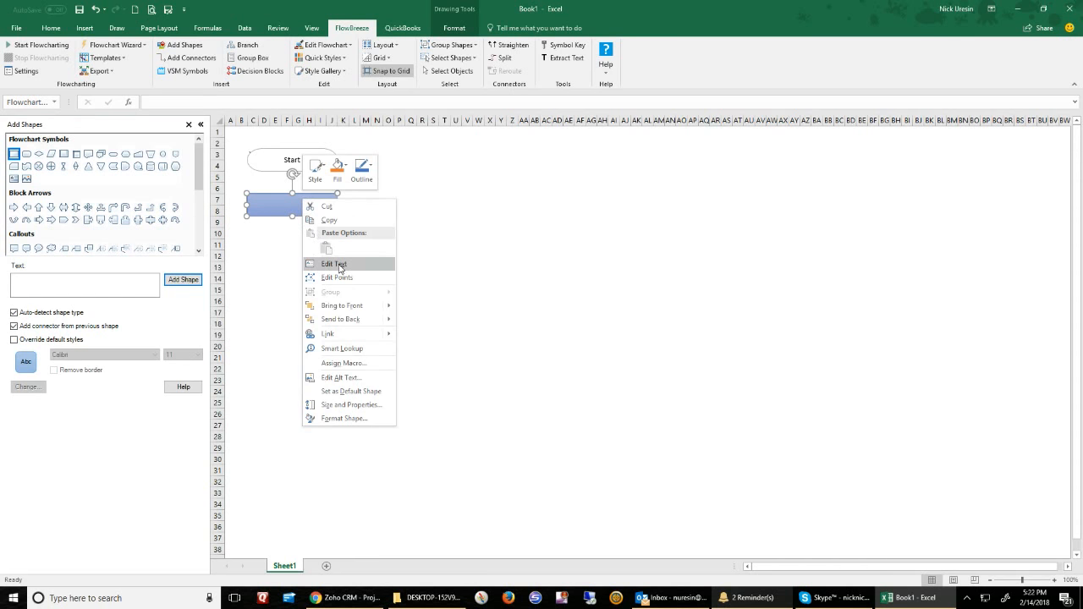
click(340, 264)
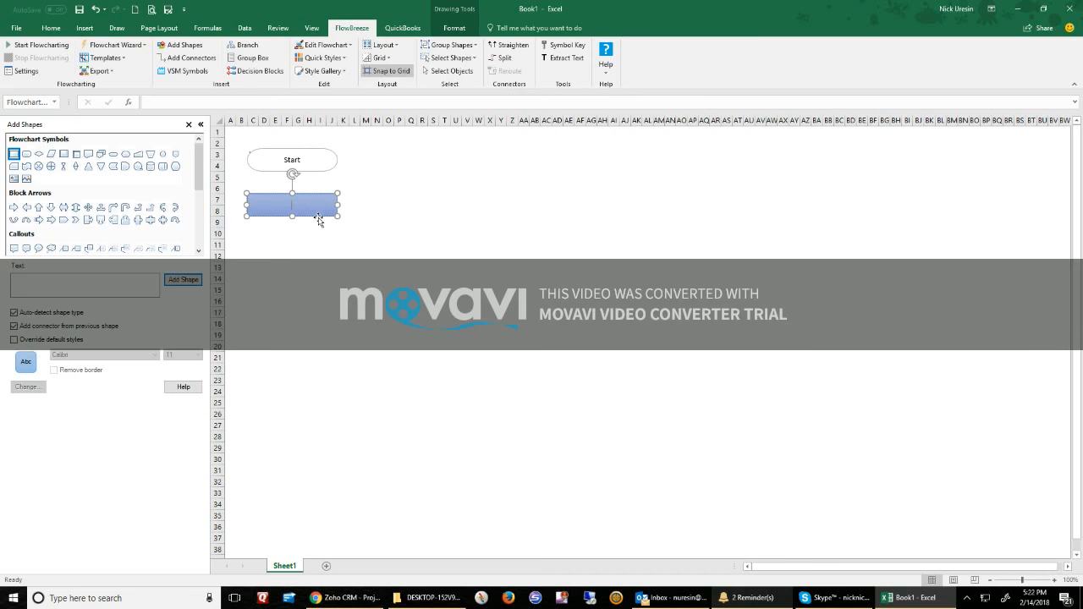
text(Leave the office)
click(345, 262)
Duplicate the "Leave the office" box and align the copy directly beneath the original, leaving a gap between them
click(307, 213)
drag(308, 214, 305, 209)
key(ctrl+d)
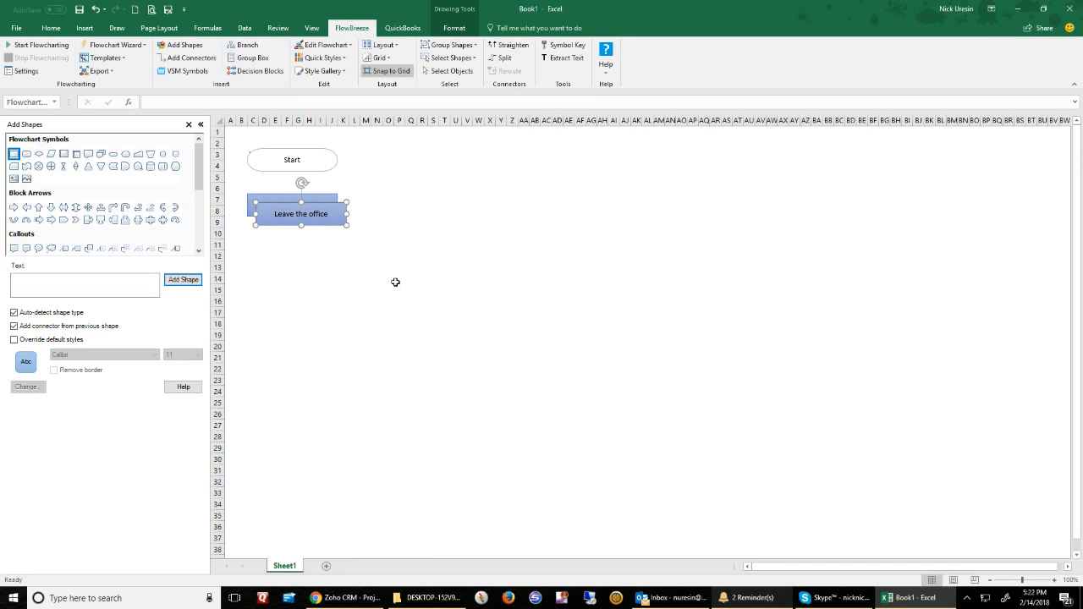
key(Down)
key(Down)
key(Down)
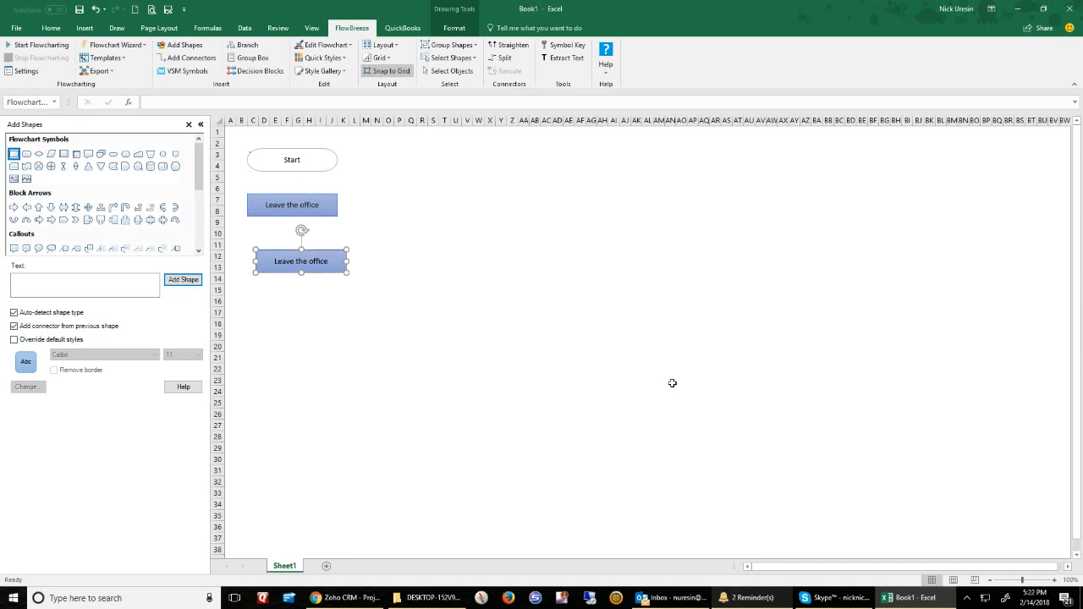
key(Left)
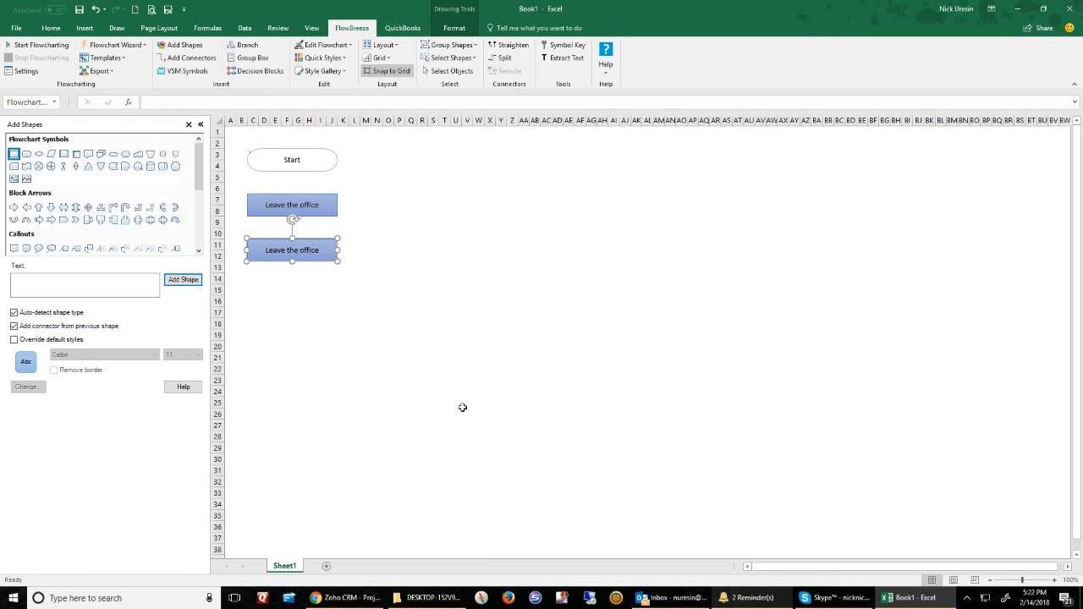
Change the text of the duplicated lower box to "Lock the office"
double_click(286, 254)
mouse_move(259, 250)
mouse_down()
mouse_move(294, 259)
mouse_move(273, 251)
mouse_up()
text(Lock the office)
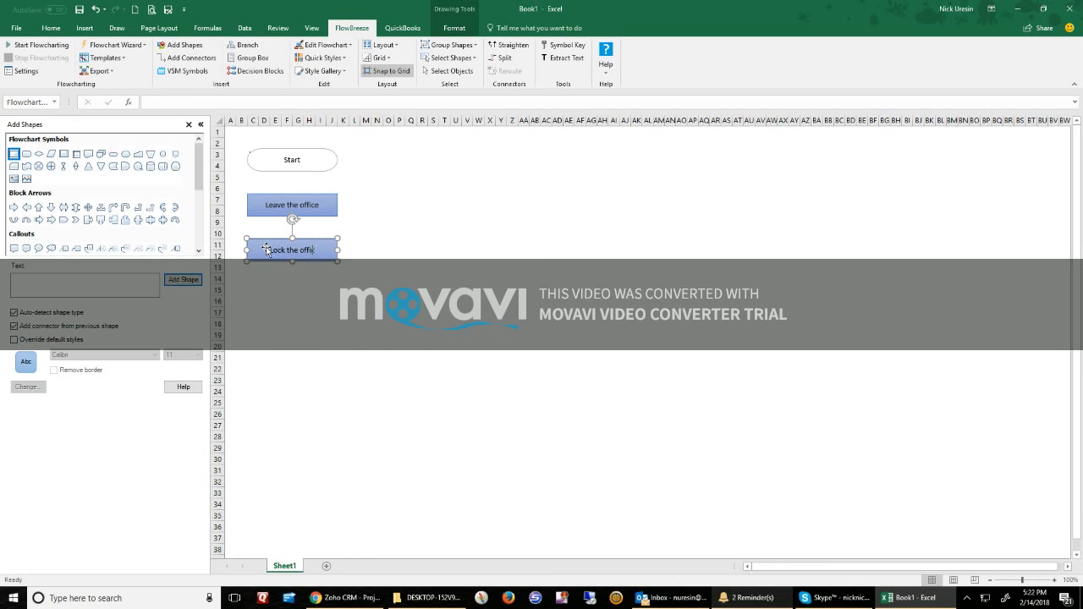
click(364, 257)
Move the "Leave the office" box below "Lock the office" and shift both boxes up close beneath the Start terminator
click(306, 263)
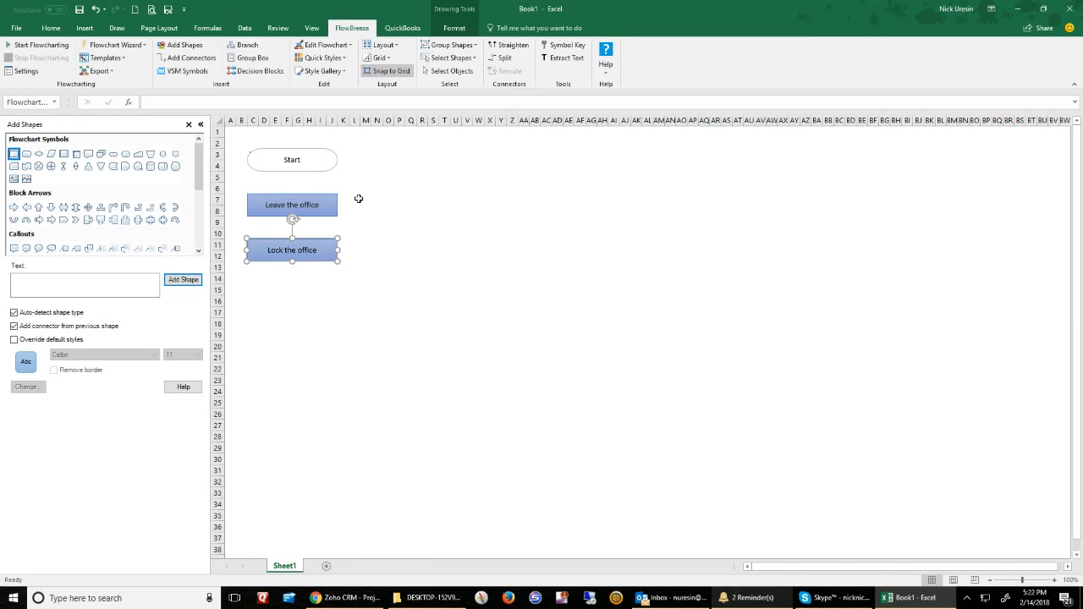
drag(322, 218, 322, 293)
shift+click(332, 251)
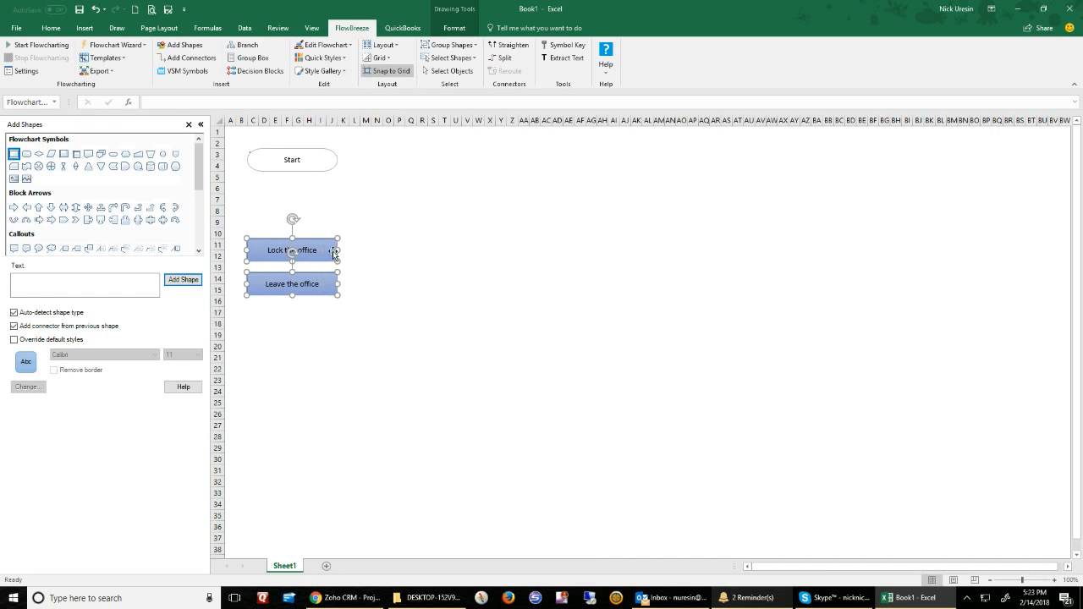
key(Up)
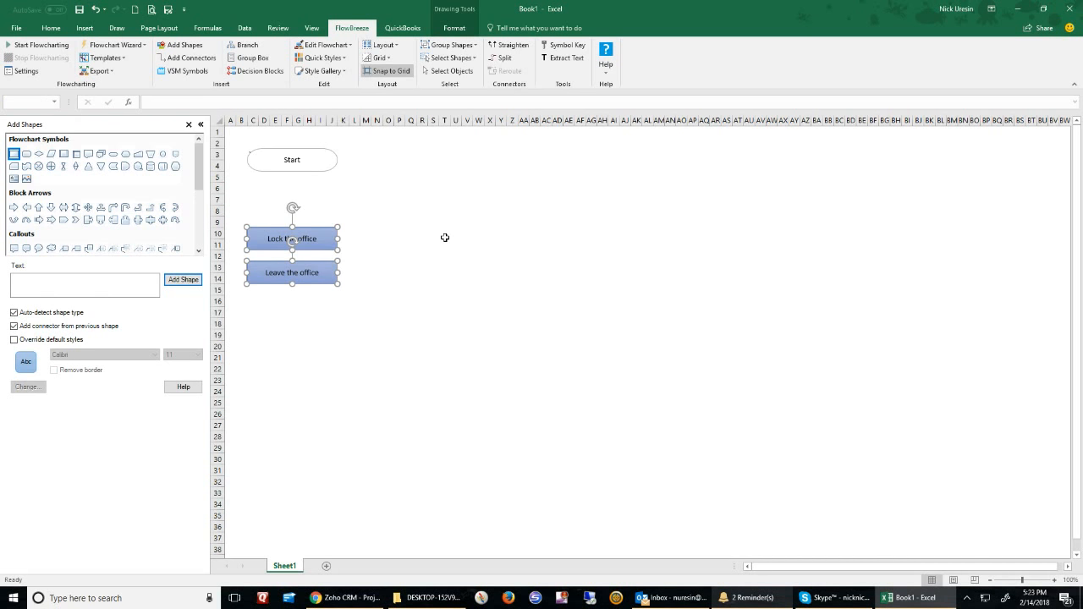
key(Up)
key(Up)
key(Up)
key(Up)
key(Up)
key(Up)
key(Down)
key(Down)
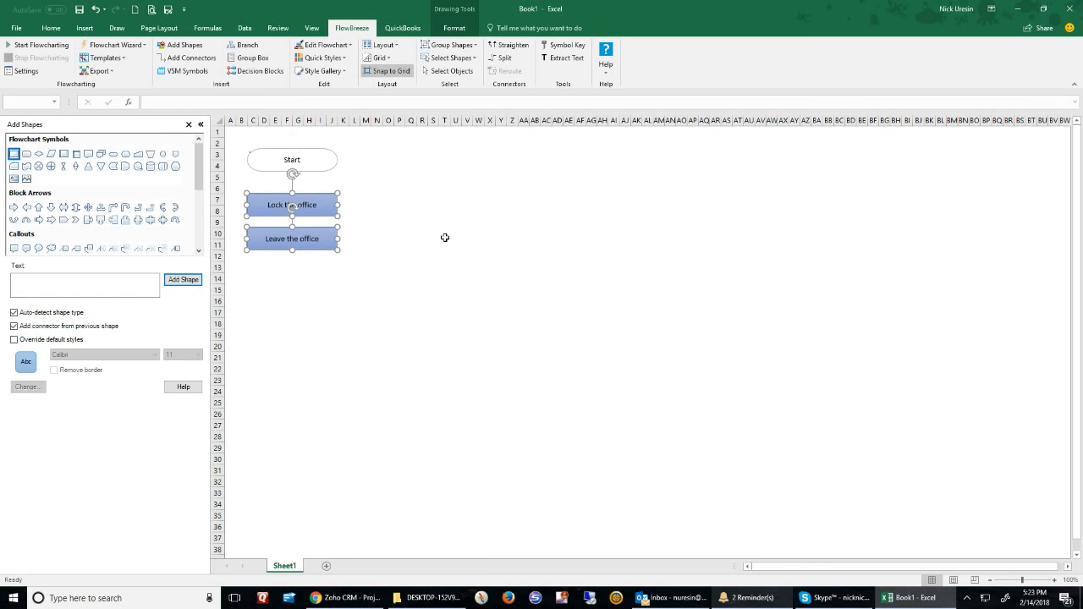
click(478, 257)
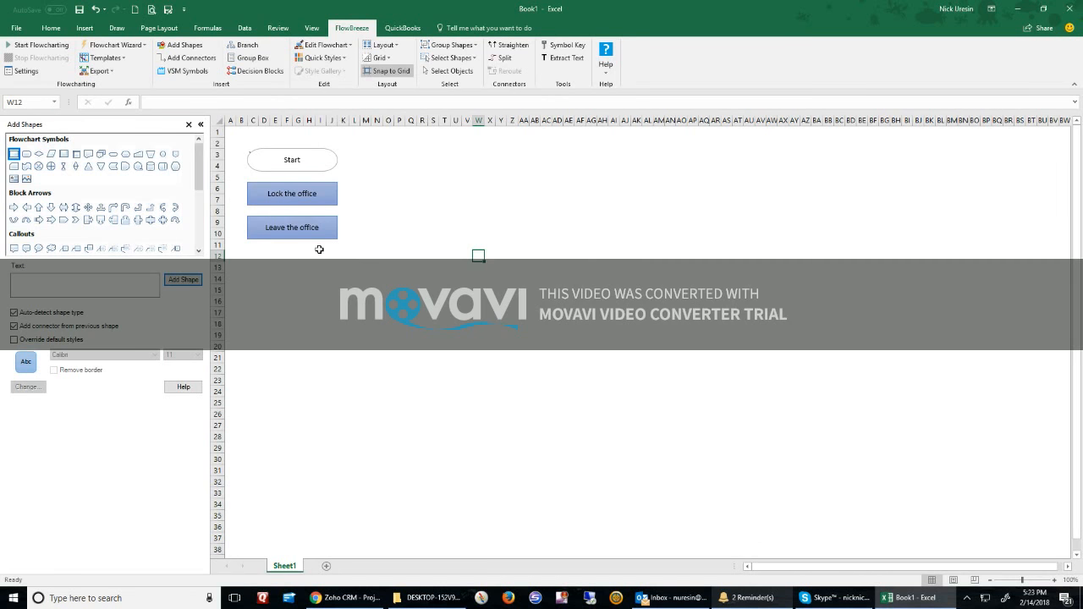
Add a Decision symbol with the branch labels No on its right and Yes at its bottom
click(44, 156)
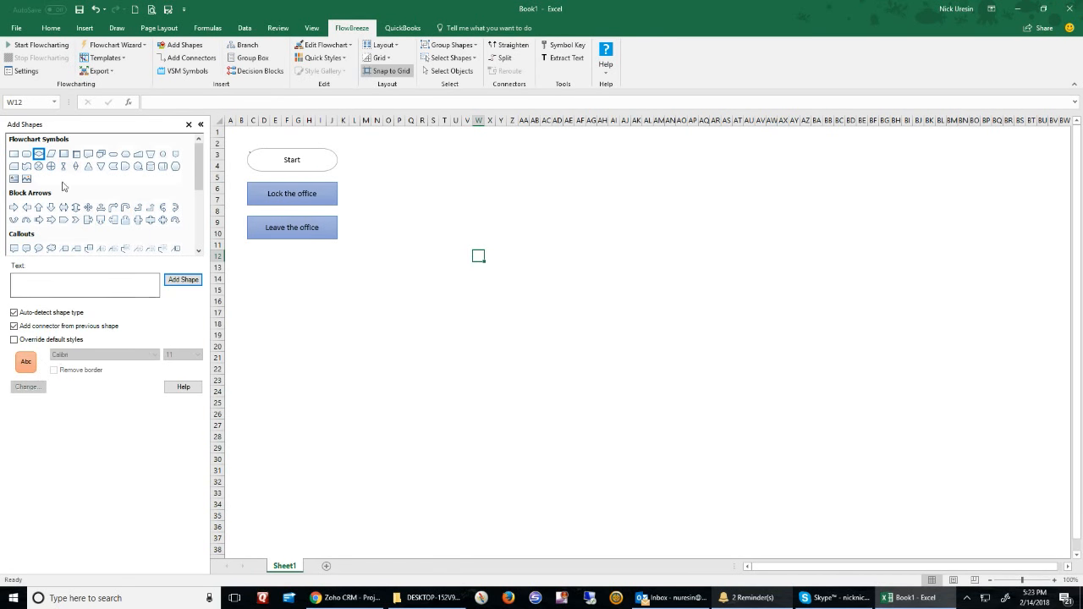
click(183, 279)
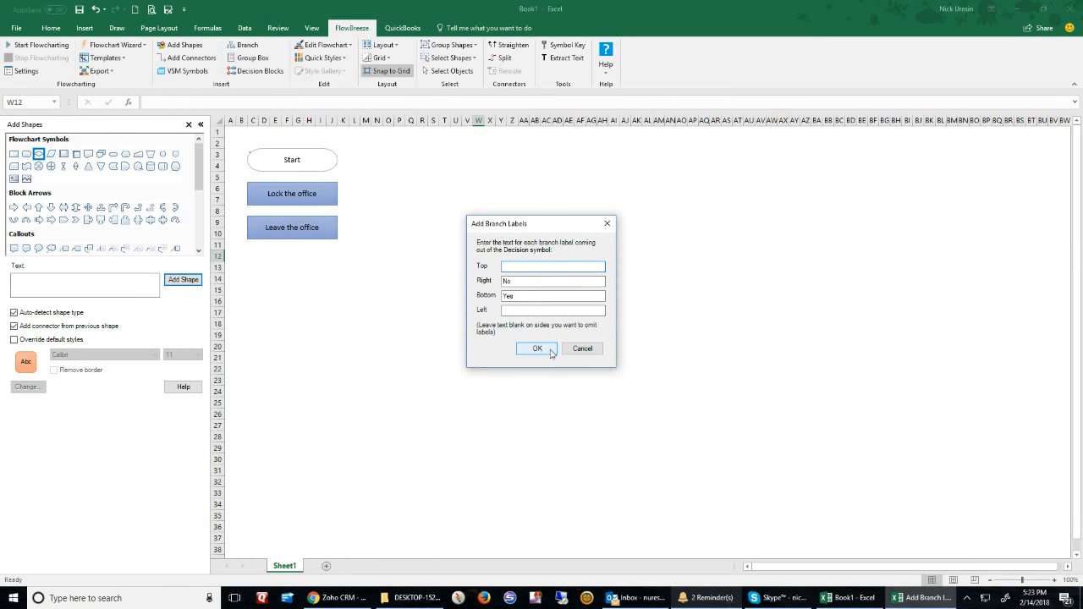
click(539, 349)
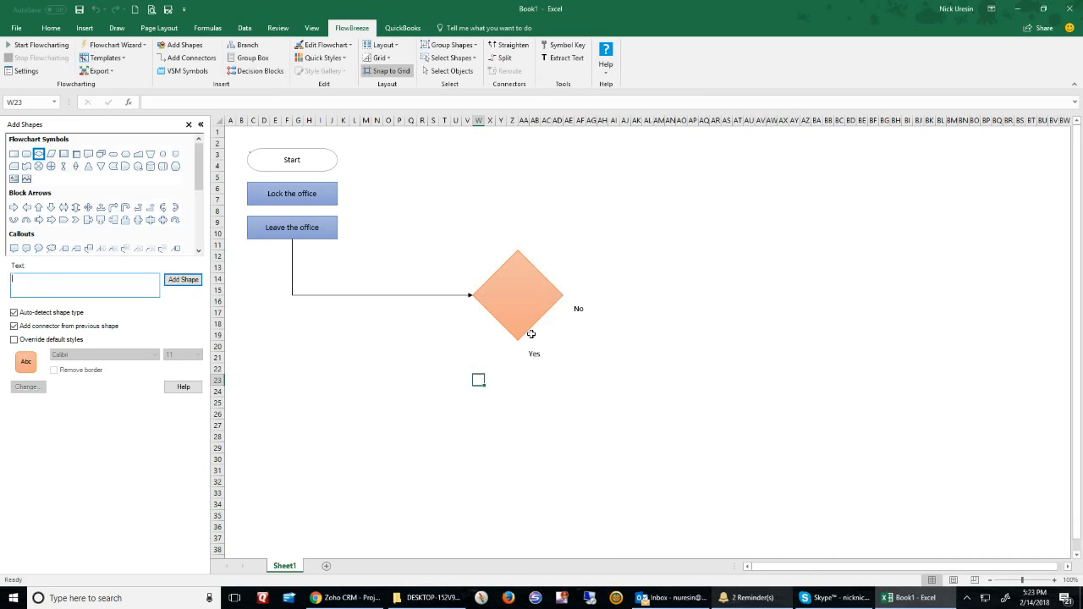
Place the decision diamond below the "Leave the office" box and attach the connector's arrow end to the diamond's top corner
mouse_move(488, 319)
mouse_down()
mouse_move(321, 327)
mouse_move(279, 343)
mouse_up()
click(272, 257)
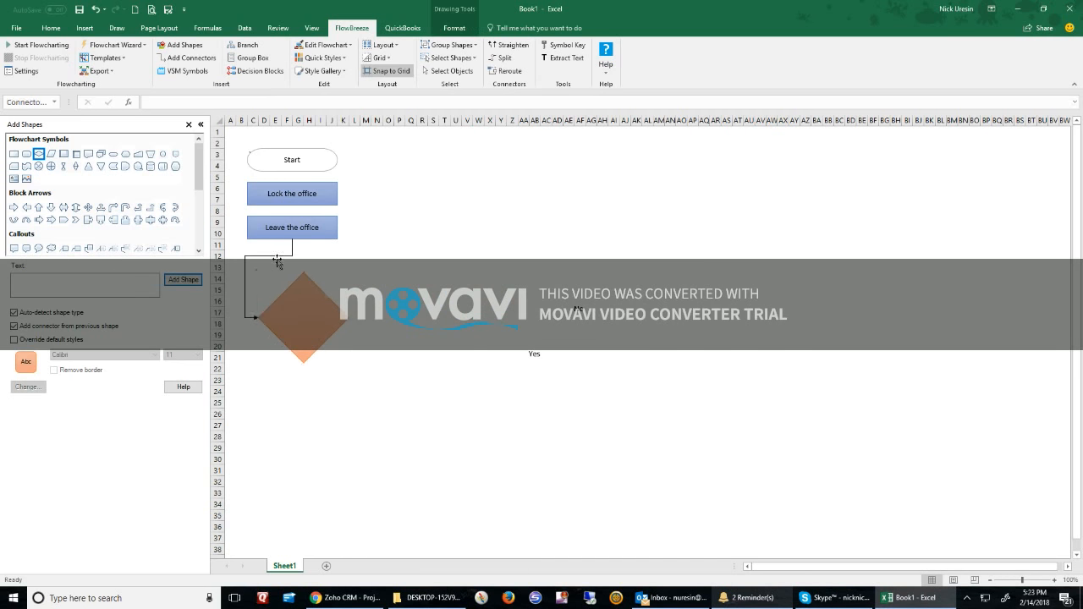
drag(257, 317, 303, 277)
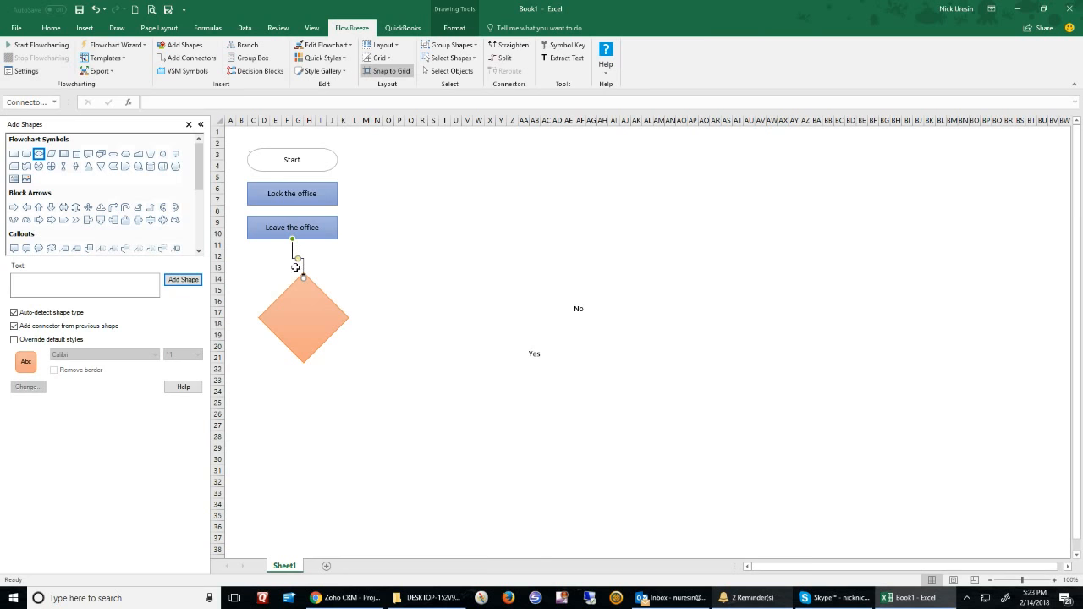
mouse_move(308, 315)
mouse_down()
mouse_move(598, 285)
mouse_move(819, 465)
mouse_move(204, 327)
mouse_move(483, 208)
mouse_move(309, 325)
mouse_up()
drag(303, 258, 305, 279)
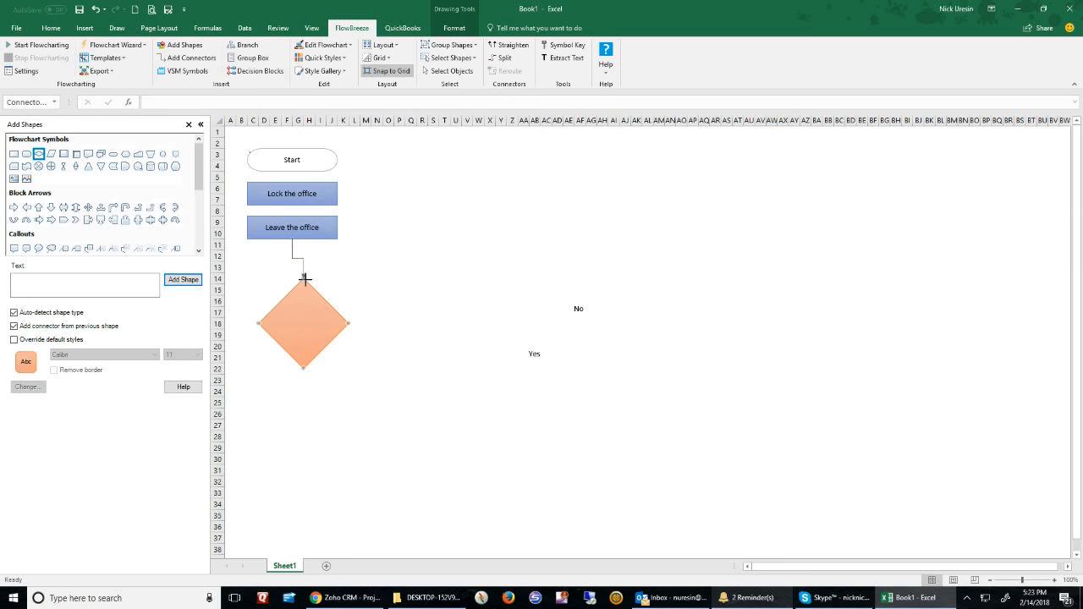
mouse_move(307, 321)
mouse_down()
mouse_move(716, 237)
mouse_move(575, 500)
mouse_move(286, 245)
mouse_move(308, 331)
mouse_up()
Change the connector between "Leave the office" and the decision diamond to a Straight Connector
right_click(293, 251)
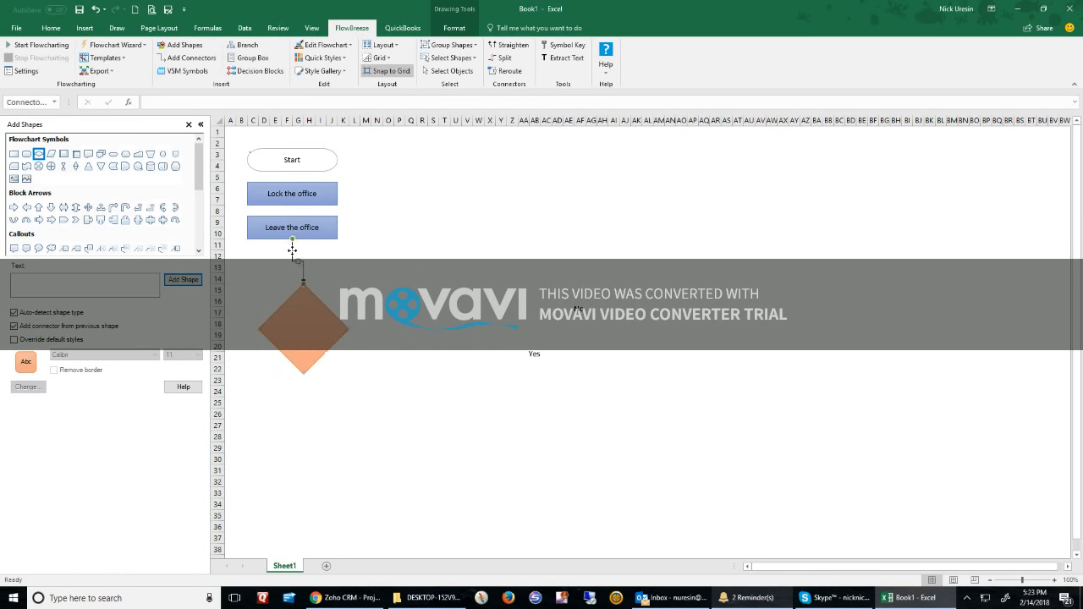
mouse_move(331, 318)
click(422, 330)
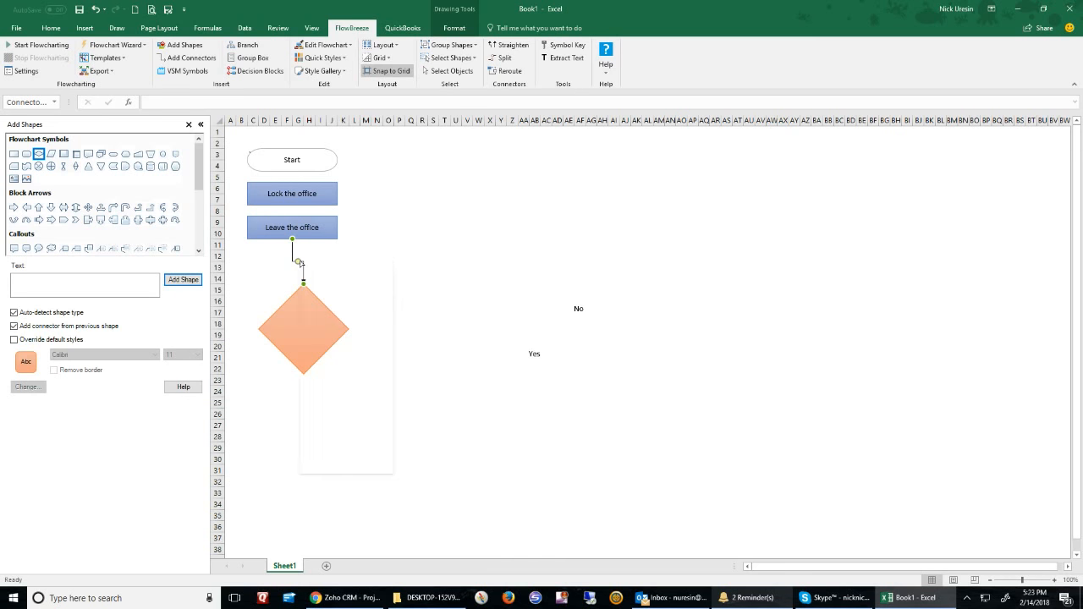
right_click(300, 260)
mouse_move(386, 326)
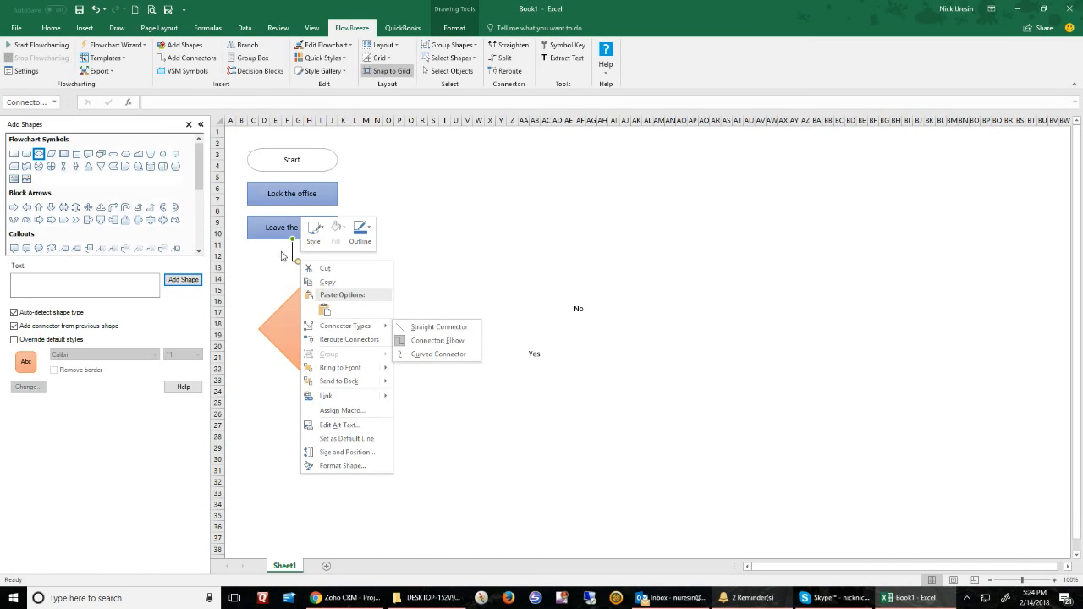
mouse_move(370, 324)
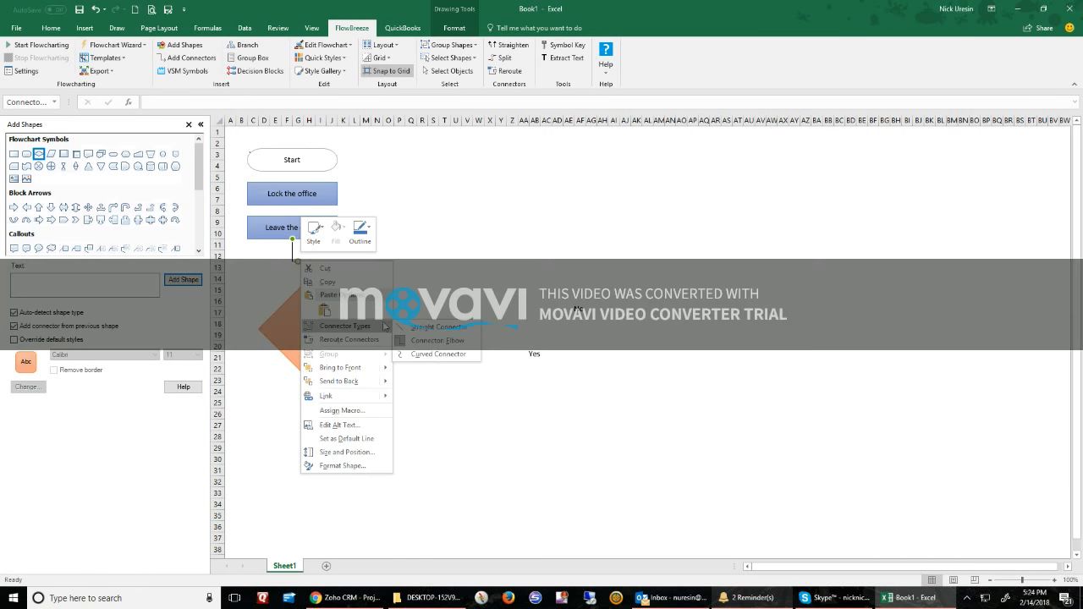
click(437, 329)
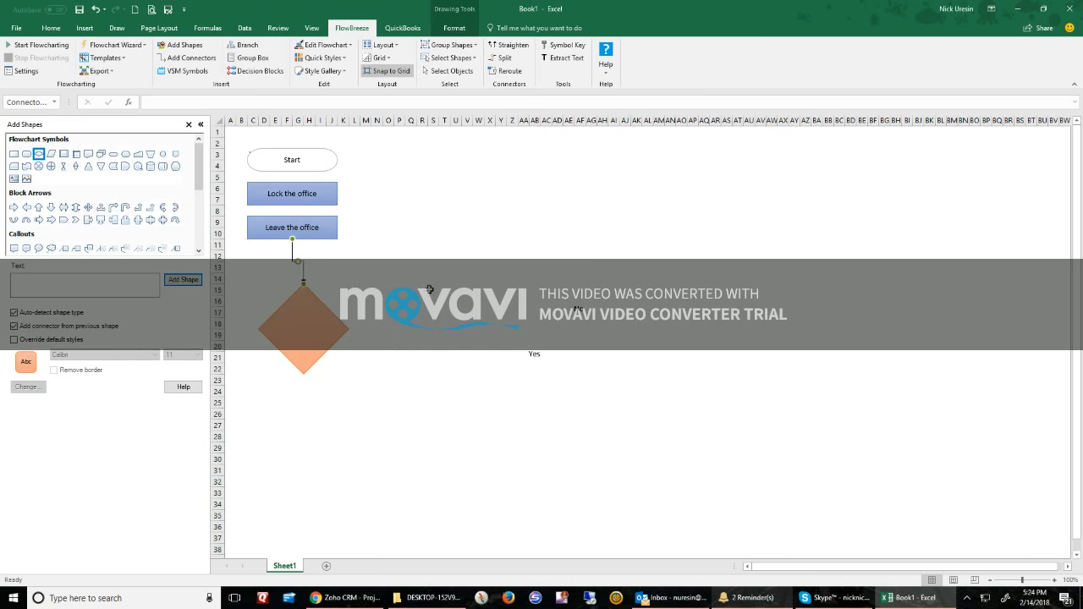
click(318, 352)
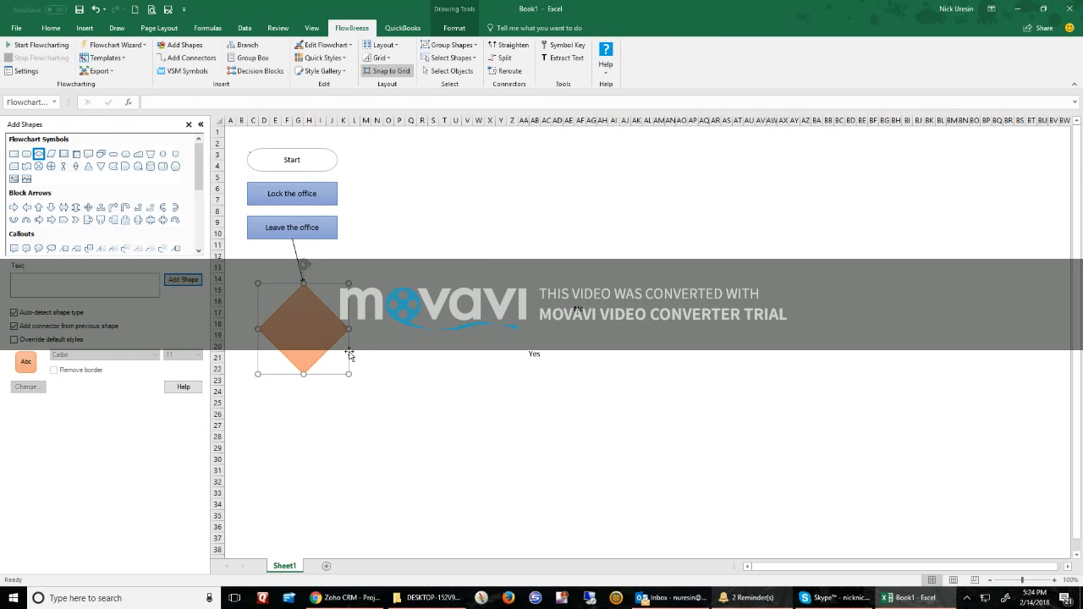
Nudge the decision diamond so it is centred beneath the "Leave the office" box and sits closer to it
key(Left)
key(Left)
key(Left)
key(Right)
key(Right)
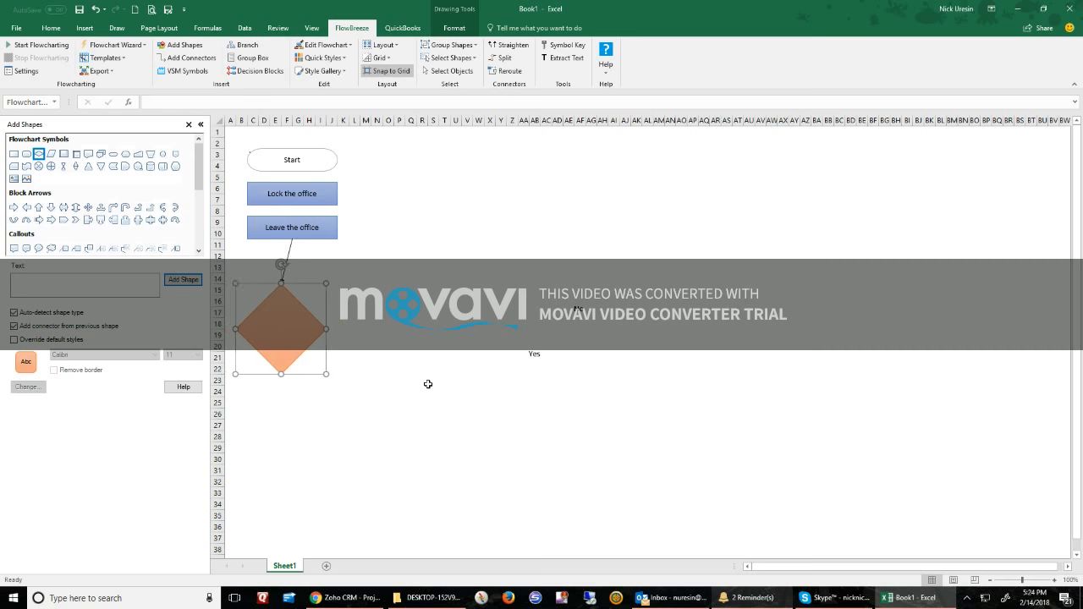
key(Up)
key(Up)
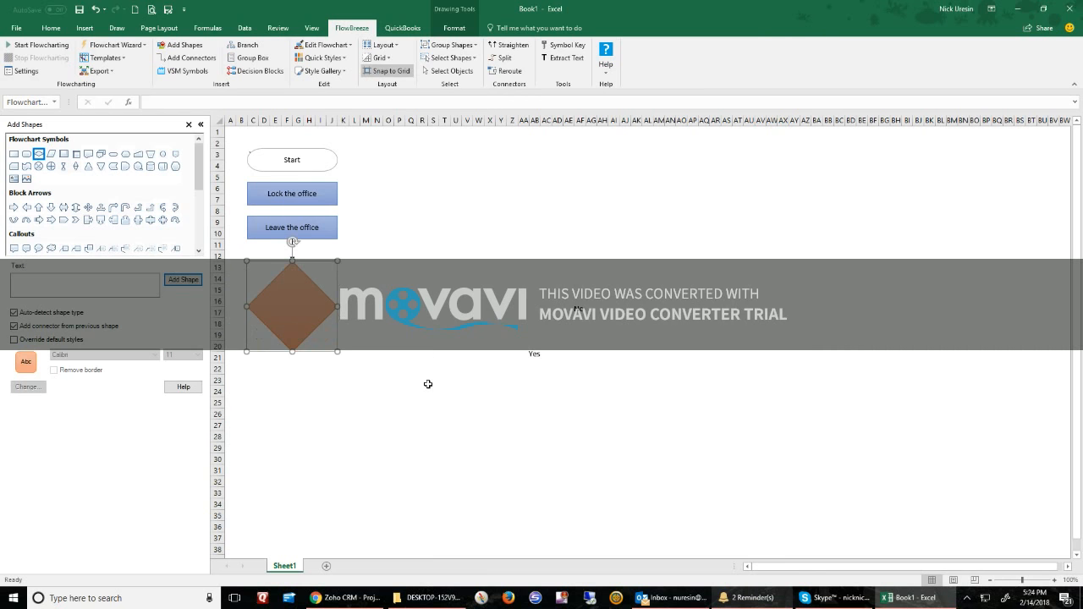
Move the Yes and No labels together next to the decision diamond, with No at its right and Yes below it
click(524, 324)
click(534, 354)
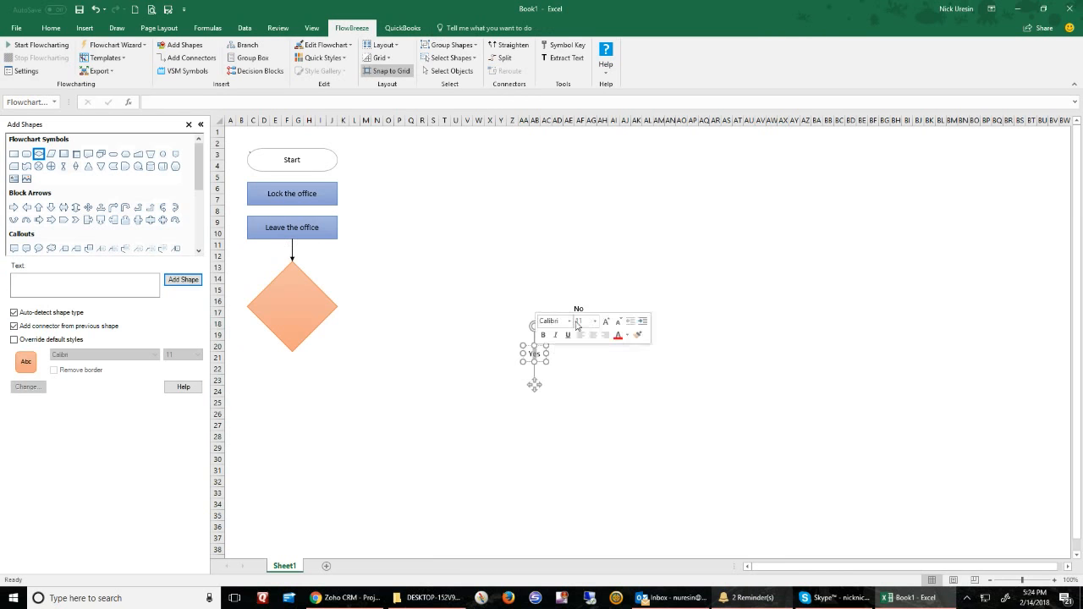
shift+click(579, 310)
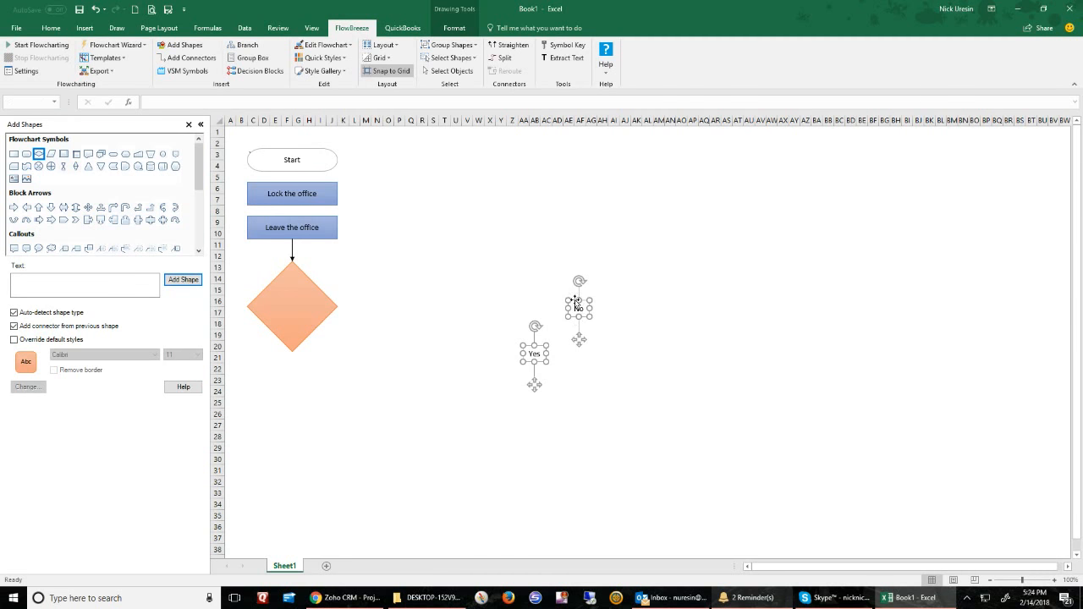
drag(575, 303, 347, 324)
Label the decision diamond "Are we taking the subway?"
click(291, 304)
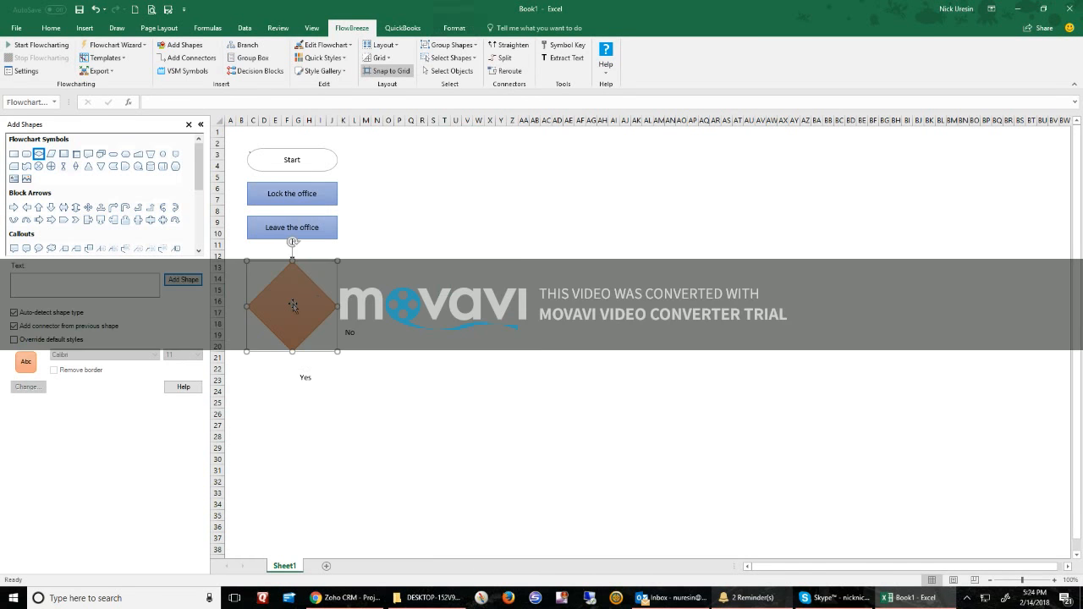
right_click(291, 304)
click(303, 302)
right_click(292, 312)
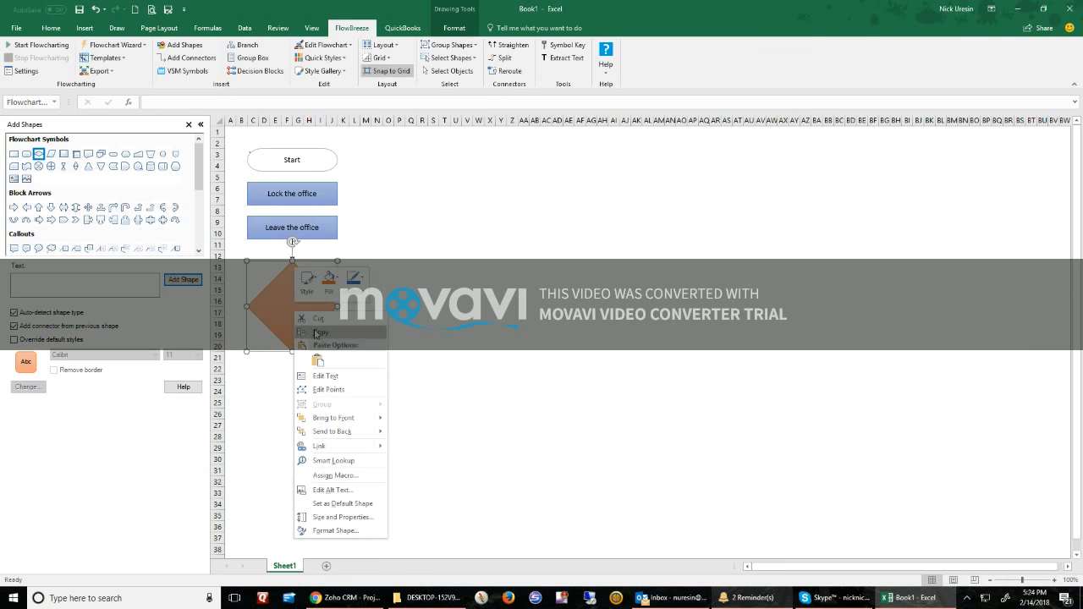
click(325, 376)
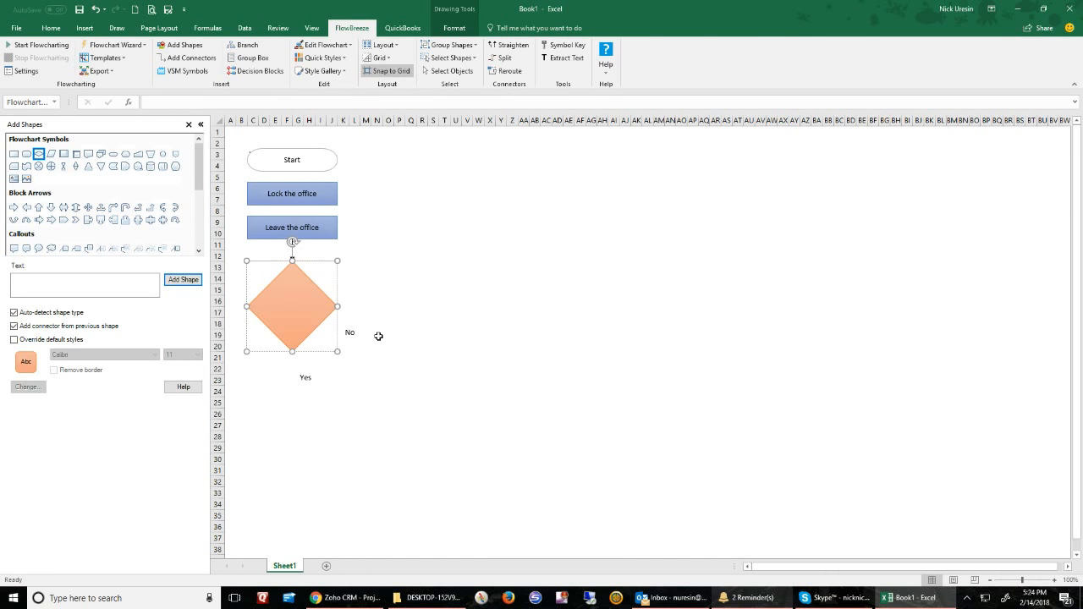
text(Are we aking the subway?)
click(467, 345)
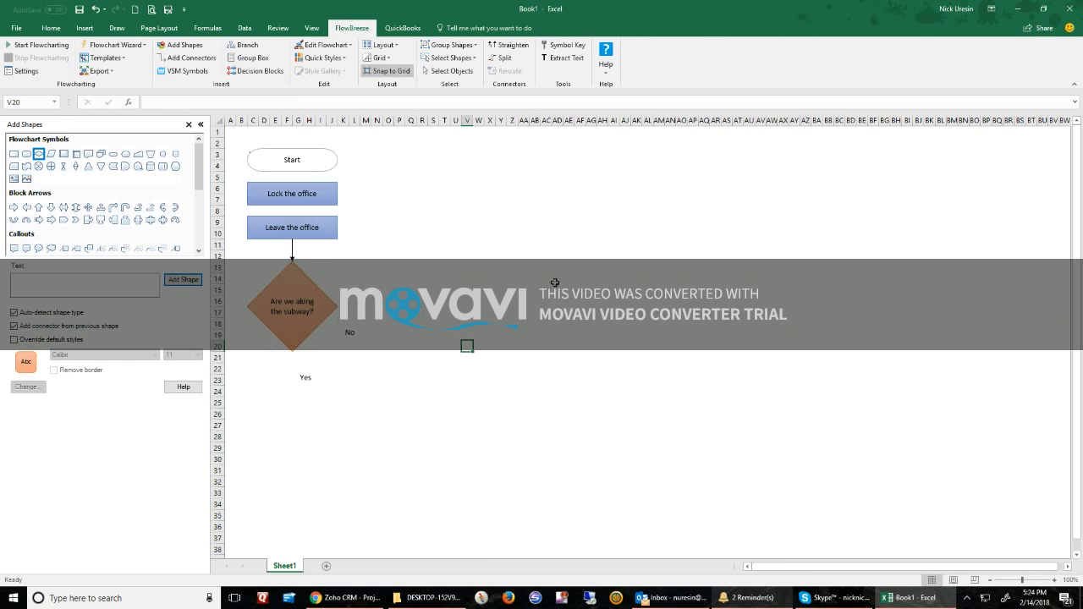
click(322, 324)
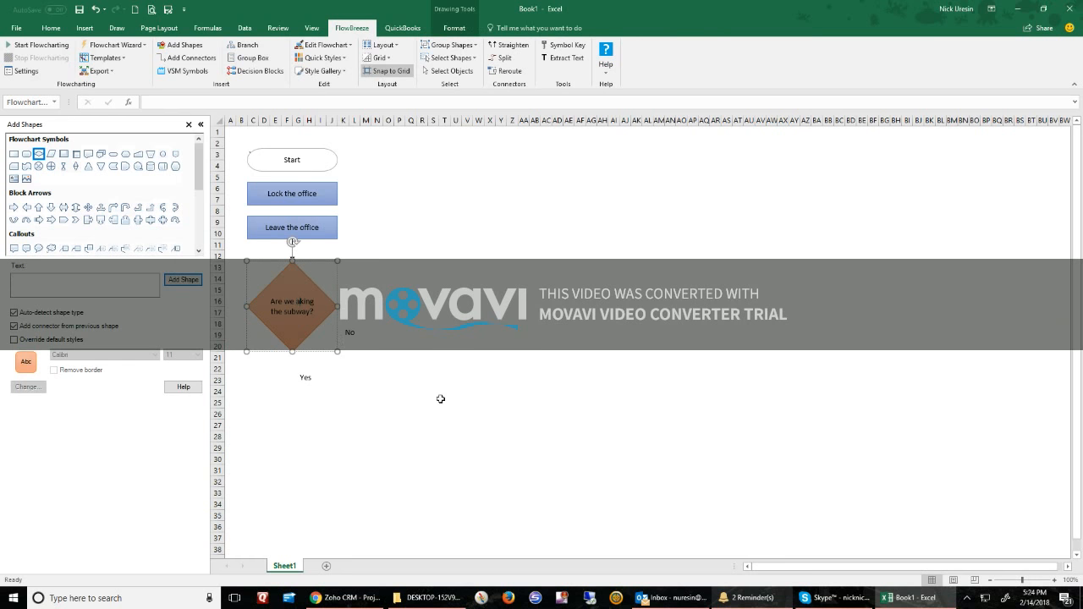
text(t)
click(535, 380)
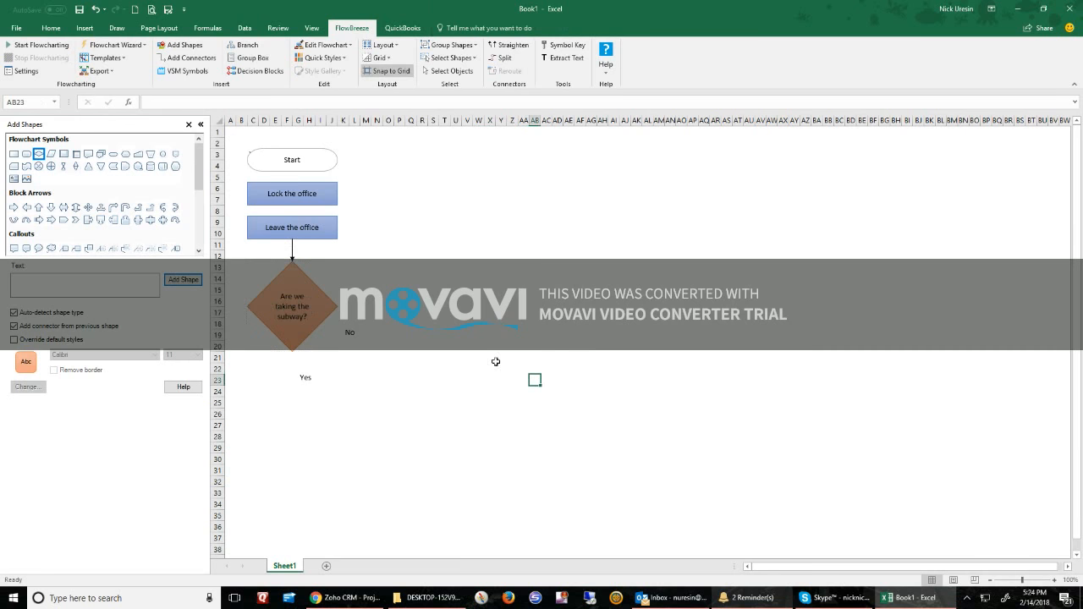
Duplicate the "Leave the office" box, place the copy below the Yes label and change its text to "Buy a subway ticket"
click(314, 238)
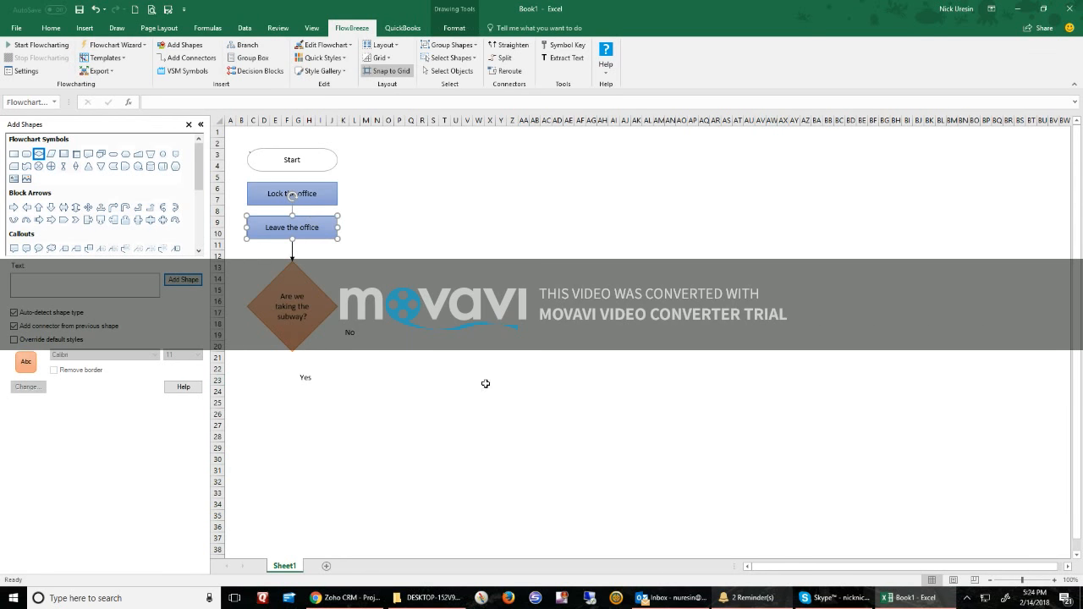
key(ctrl+d)
drag(336, 252, 329, 424)
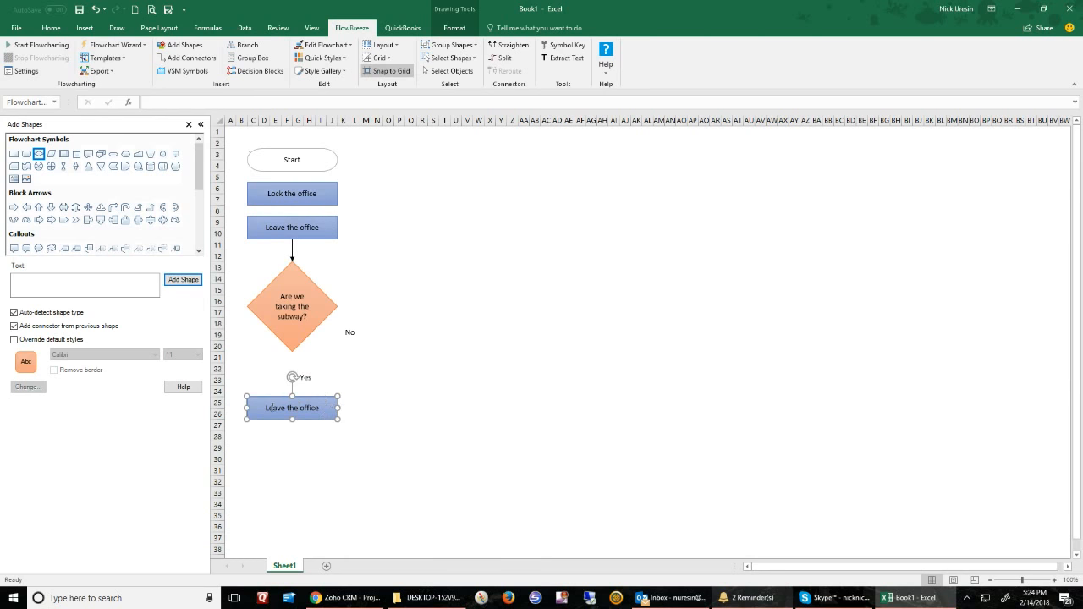
drag(266, 407, 432, 406)
text(Buy a subway ticket)
click(457, 424)
click(522, 402)
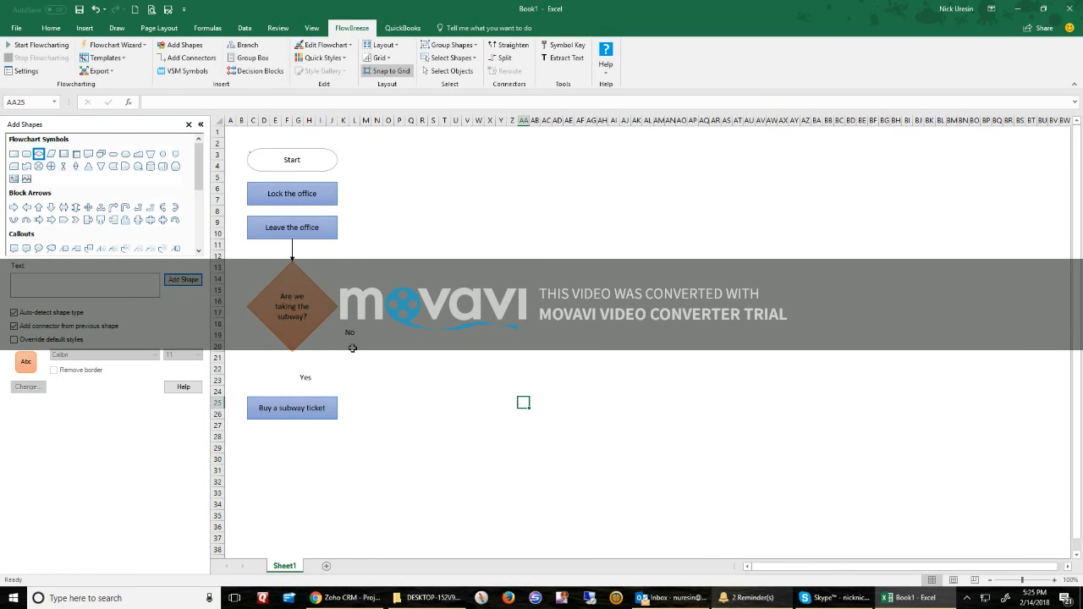
Place a copy of the subway decision diamond level with it on the right and change its text to "Are we taking cab?"
click(314, 293)
key(ctrl+v)
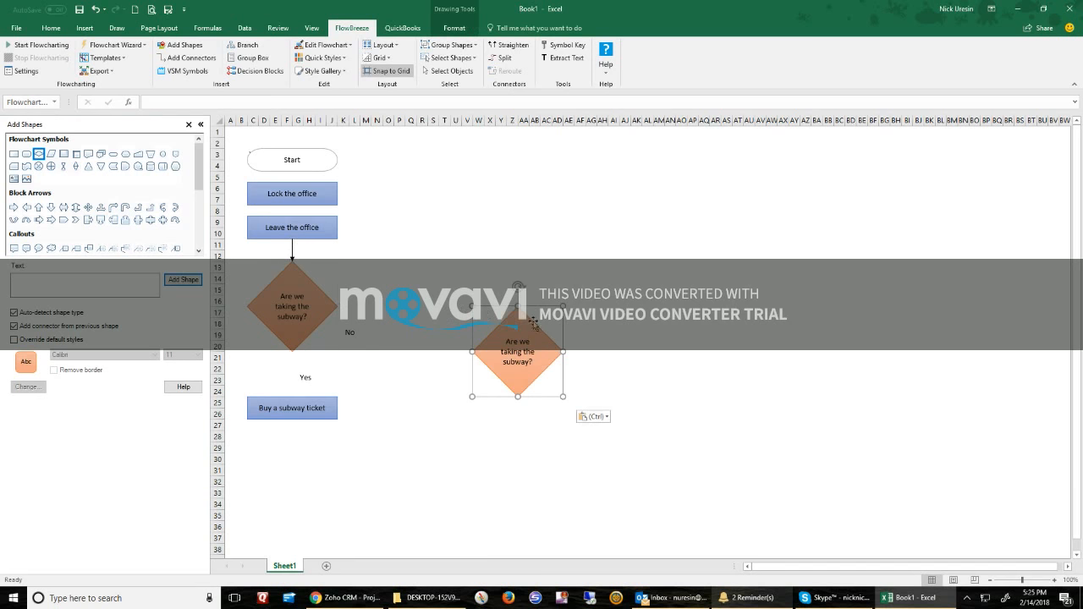
drag(520, 321, 480, 332)
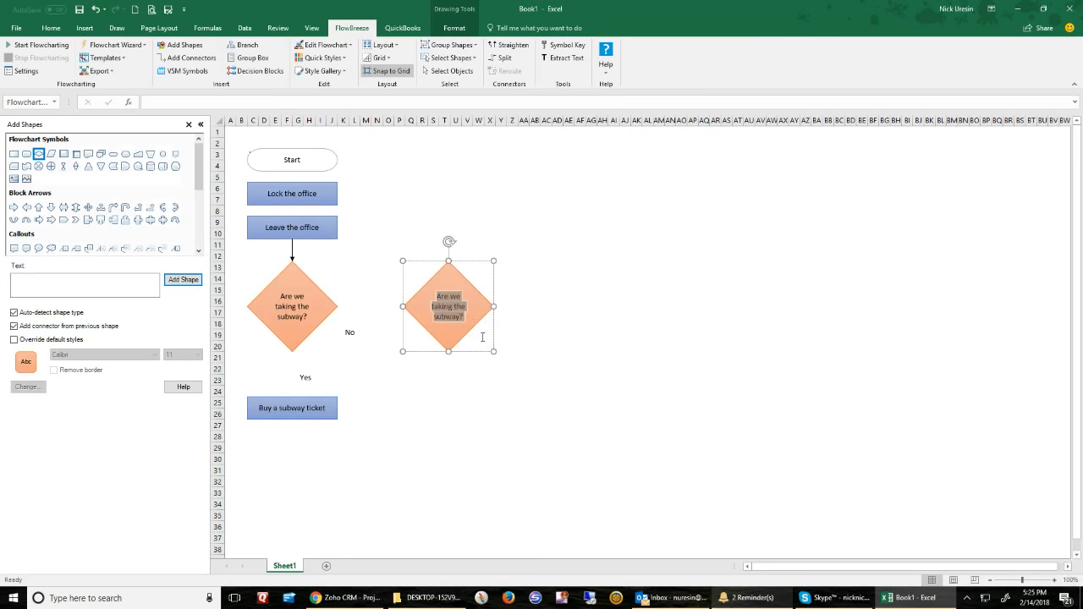
text(Are we taking cab)
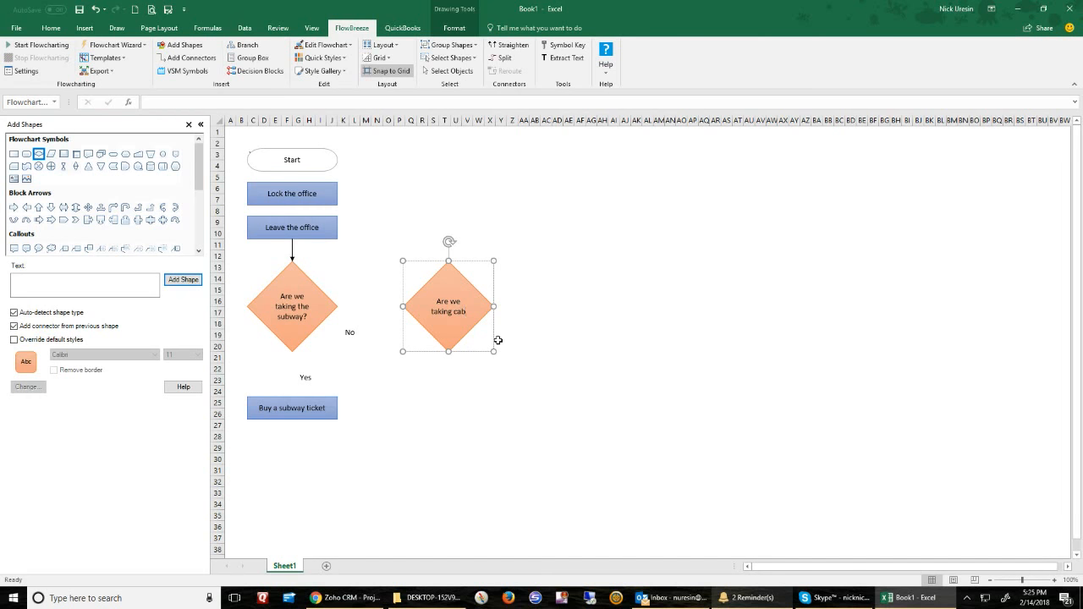
text(?)
click(533, 357)
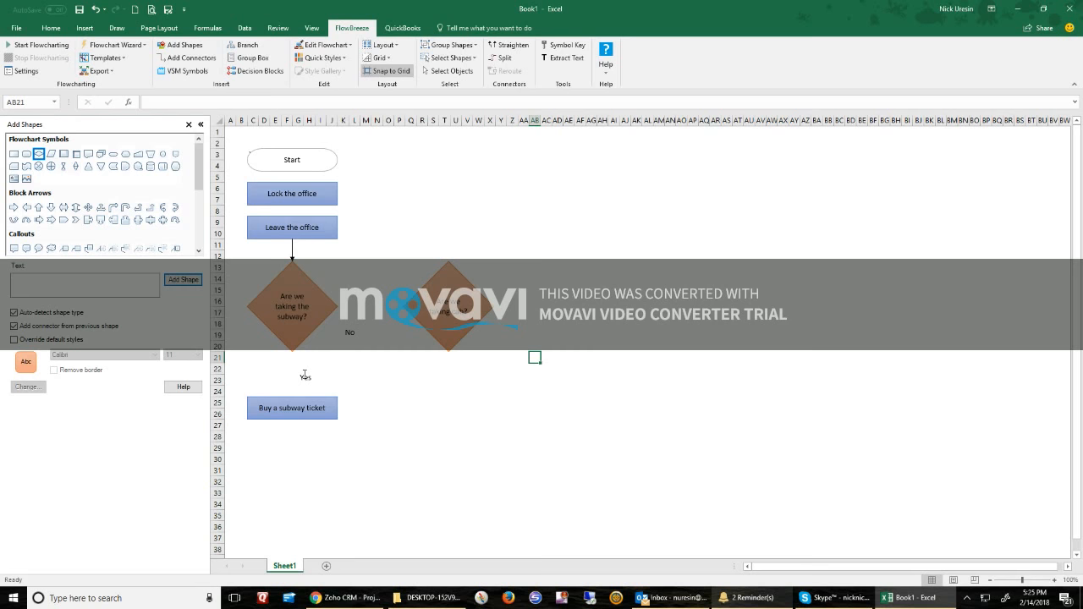
Place a copy of the "Buy a subway ticket" box below the cab decision diamond and change its text to "Call Uber"
drag(320, 403, 500, 391)
key(Down)
key(Down)
key(Up)
key(Left)
key(Left)
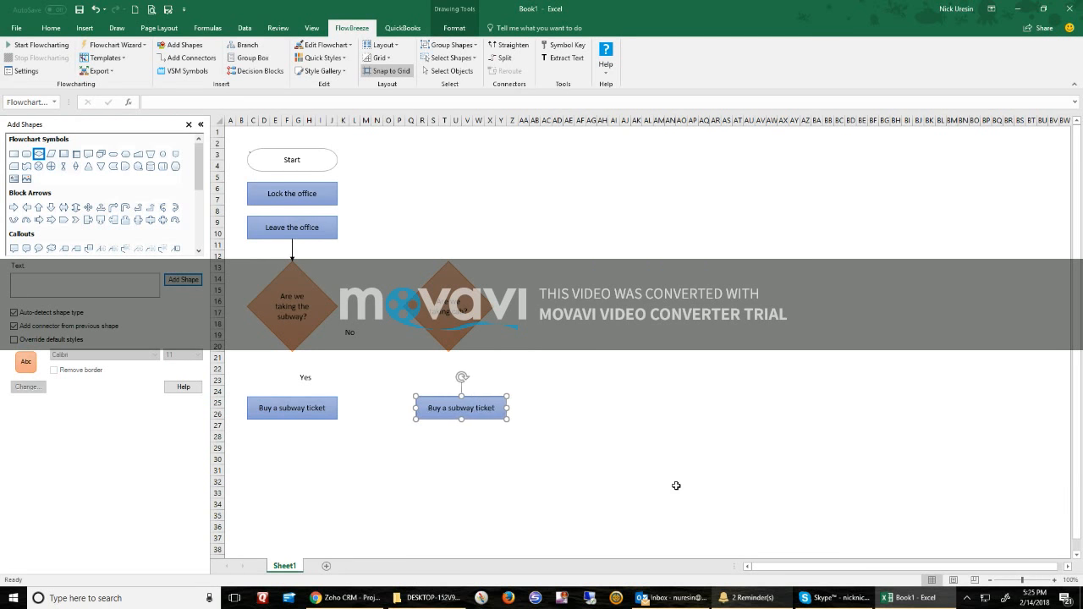
drag(421, 410, 484, 408)
text(Call Uber)
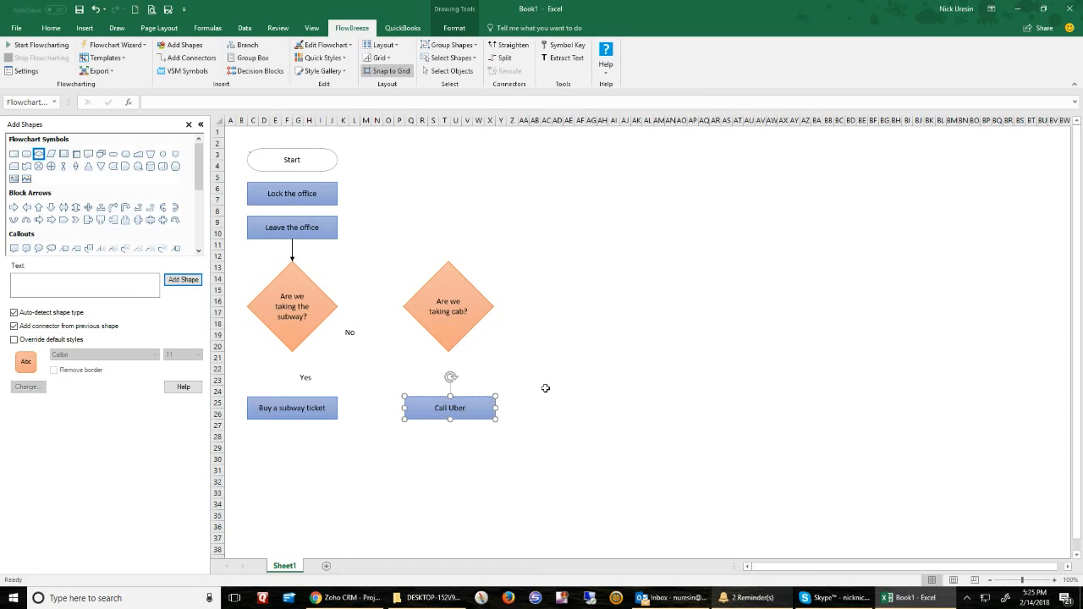
click(576, 406)
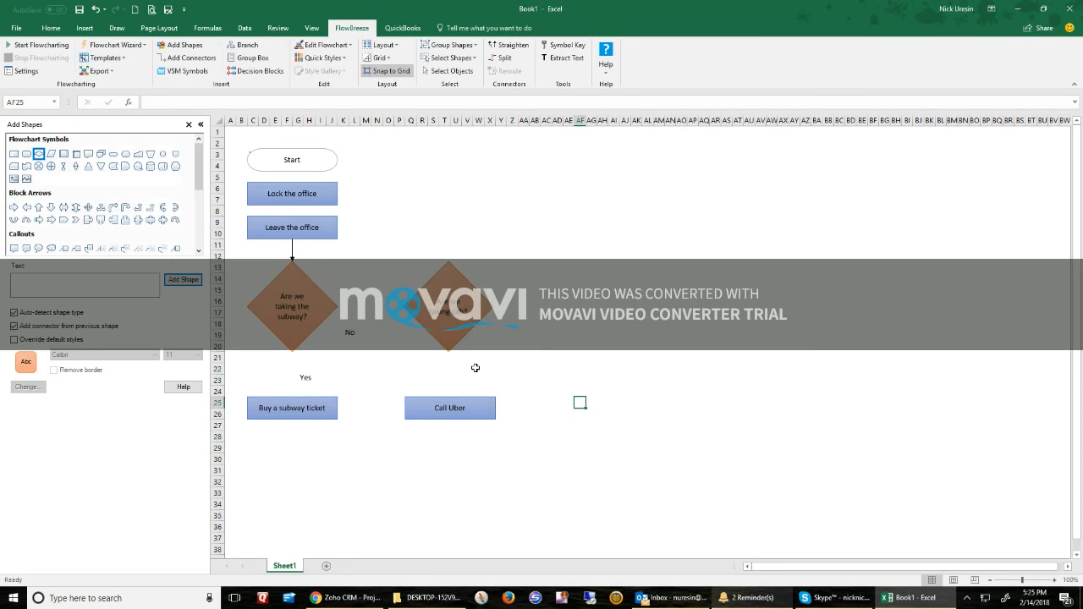
Place a copy of the "Call Uber" box to the right of the cab decision diamond and change its text to "Start walking"
click(465, 401)
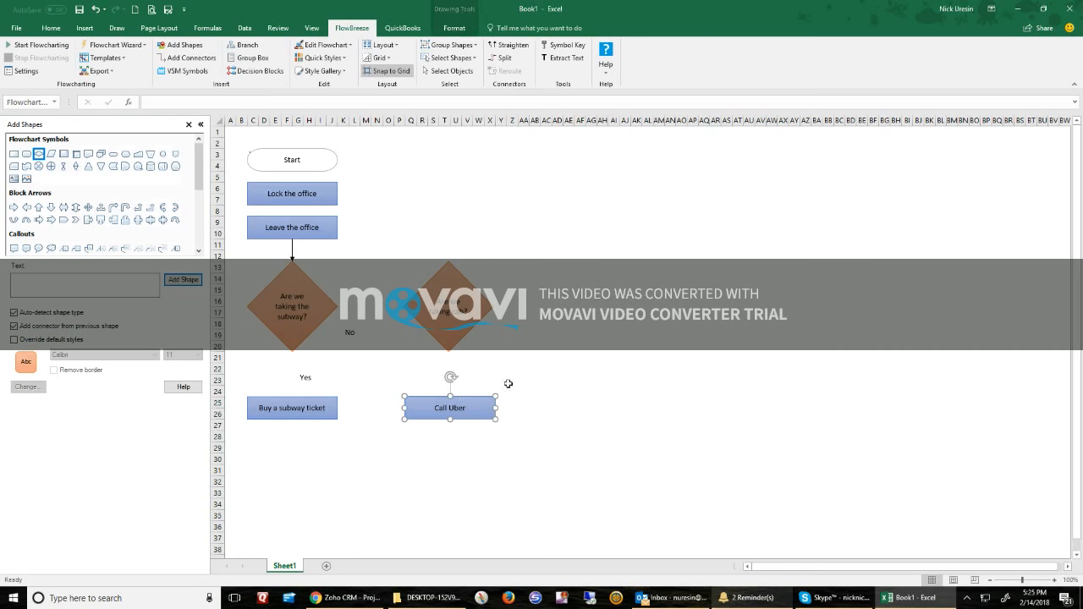
key(ctrl+v)
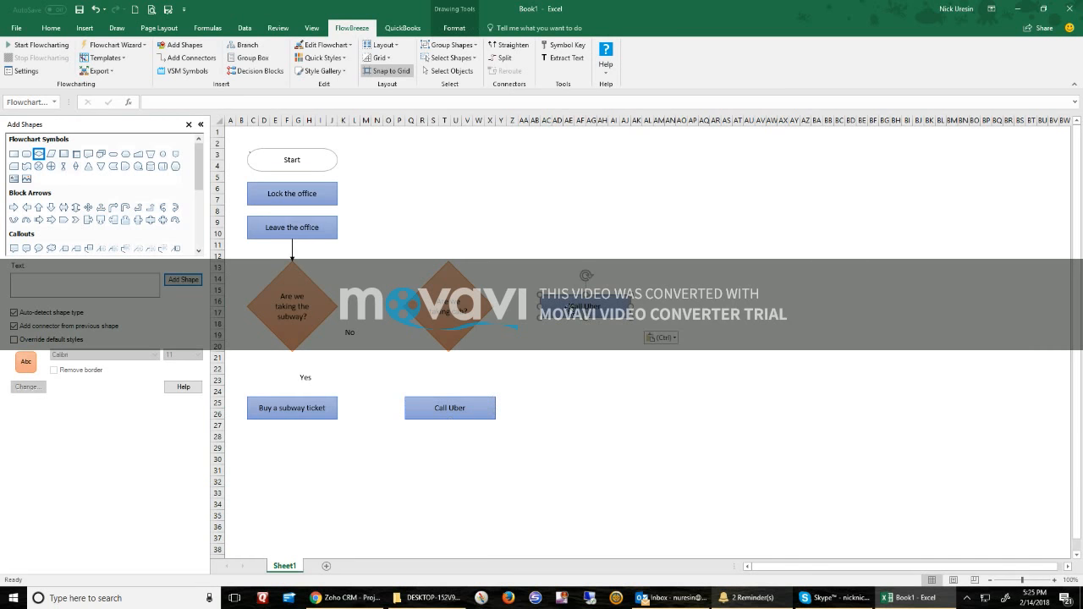
text(Start walking)
click(657, 388)
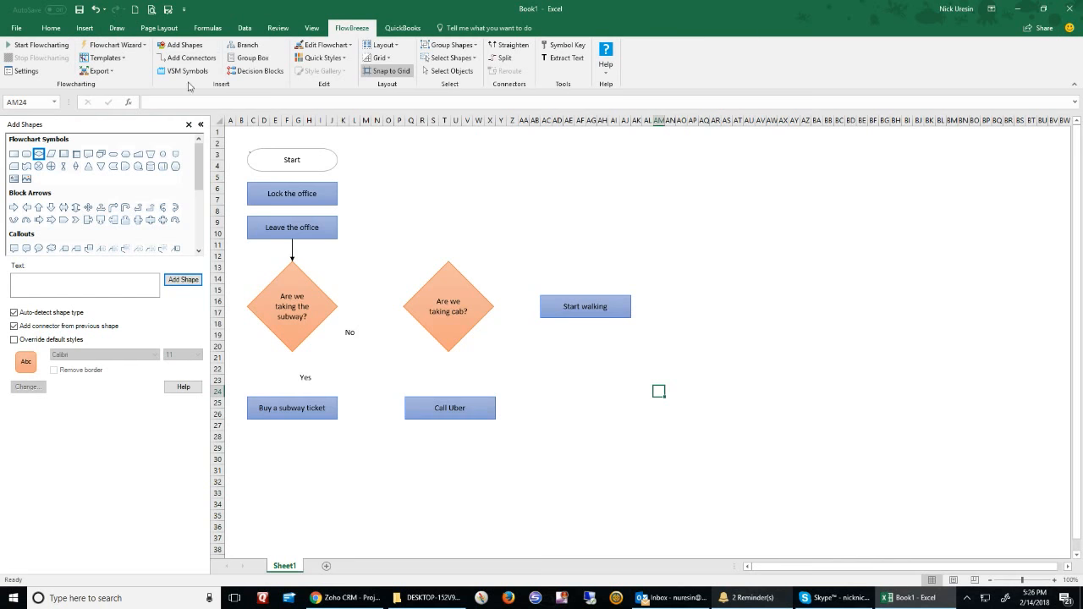
Add connectors from Start to "Lock the office" and from "Lock the office" to "Leave the office"
click(187, 56)
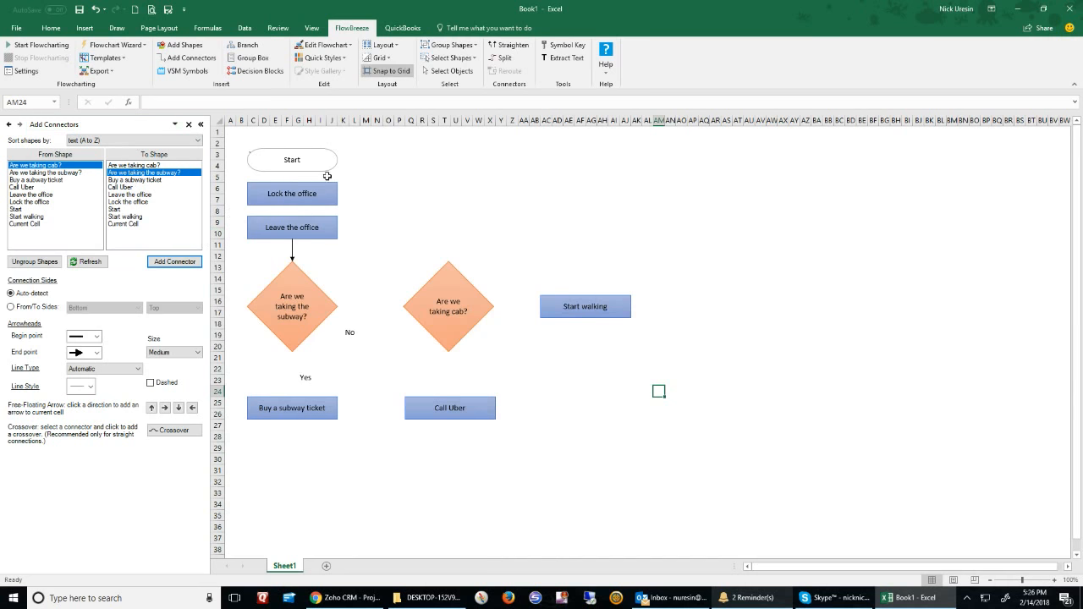
click(23, 210)
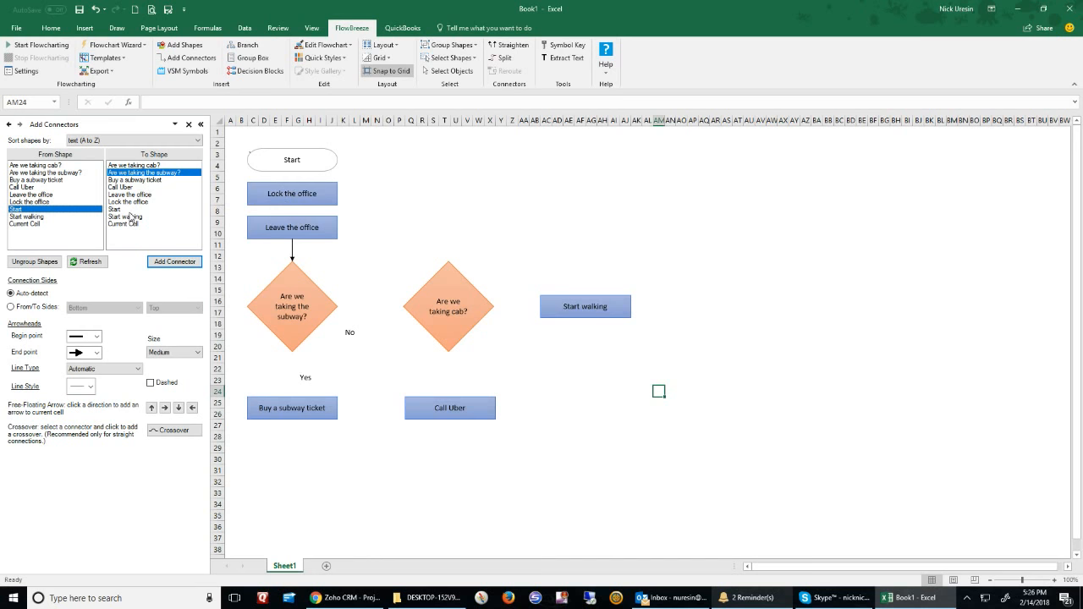
click(125, 202)
click(174, 261)
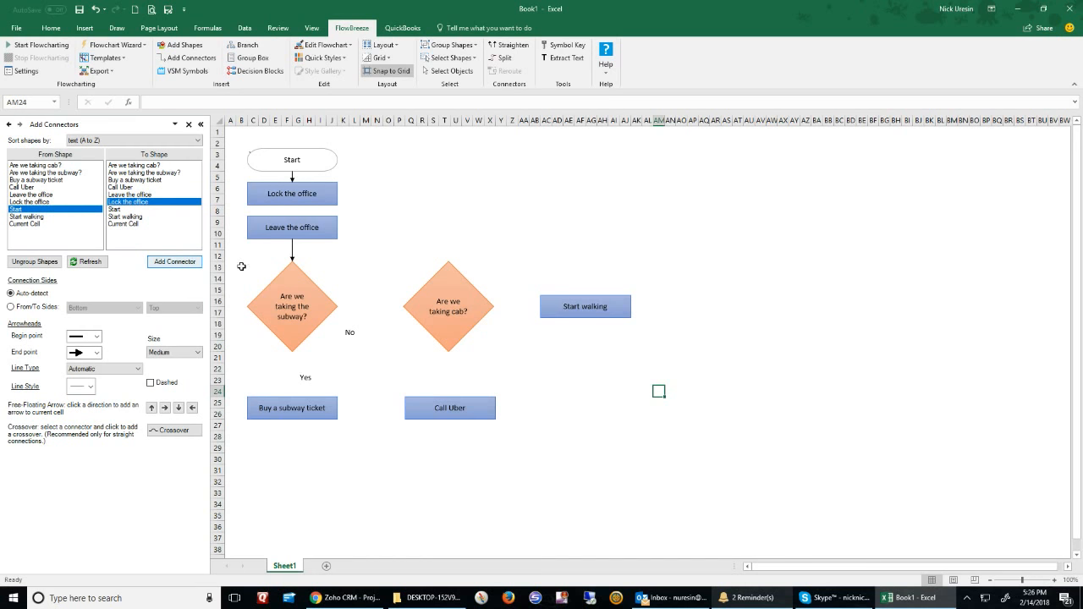
click(27, 202)
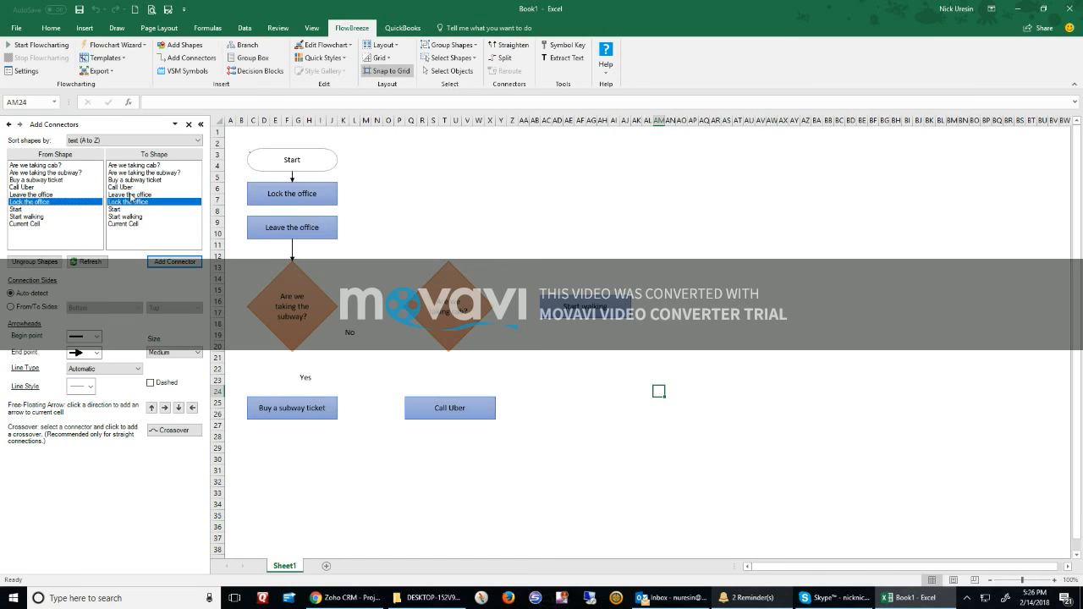
click(132, 194)
click(175, 261)
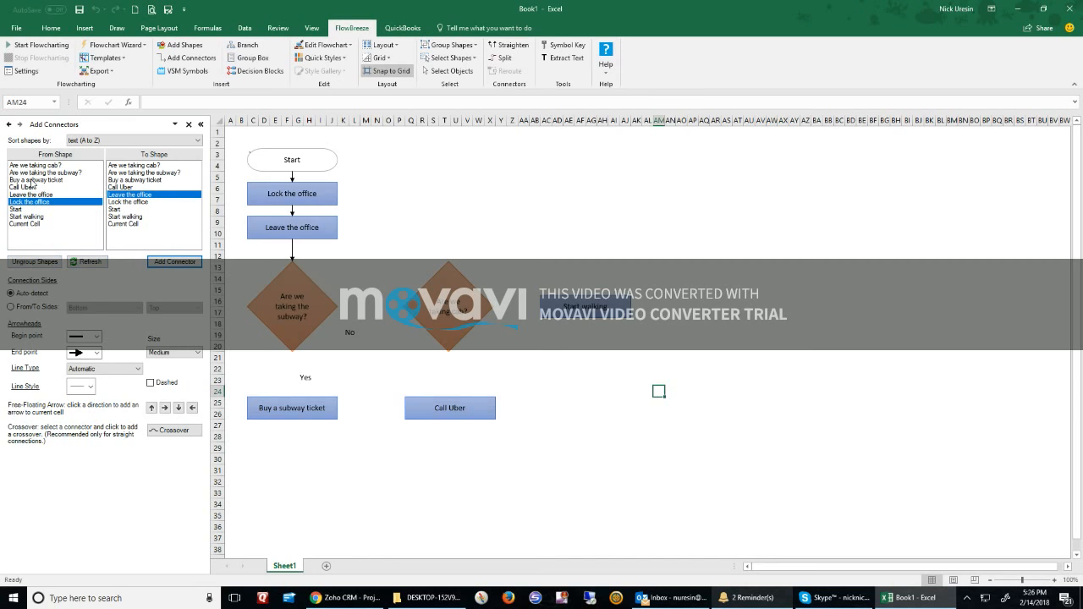
Add connectors from "Are we taking the subway?" to "Buy a subway ticket" and to "Are we taking cab?"
click(35, 172)
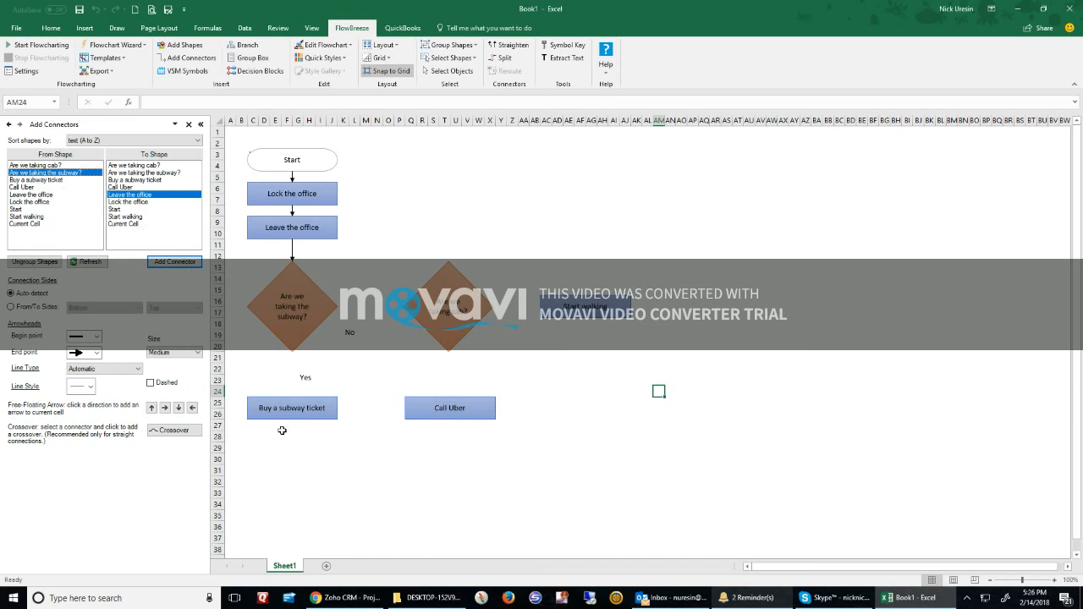
click(131, 180)
click(165, 263)
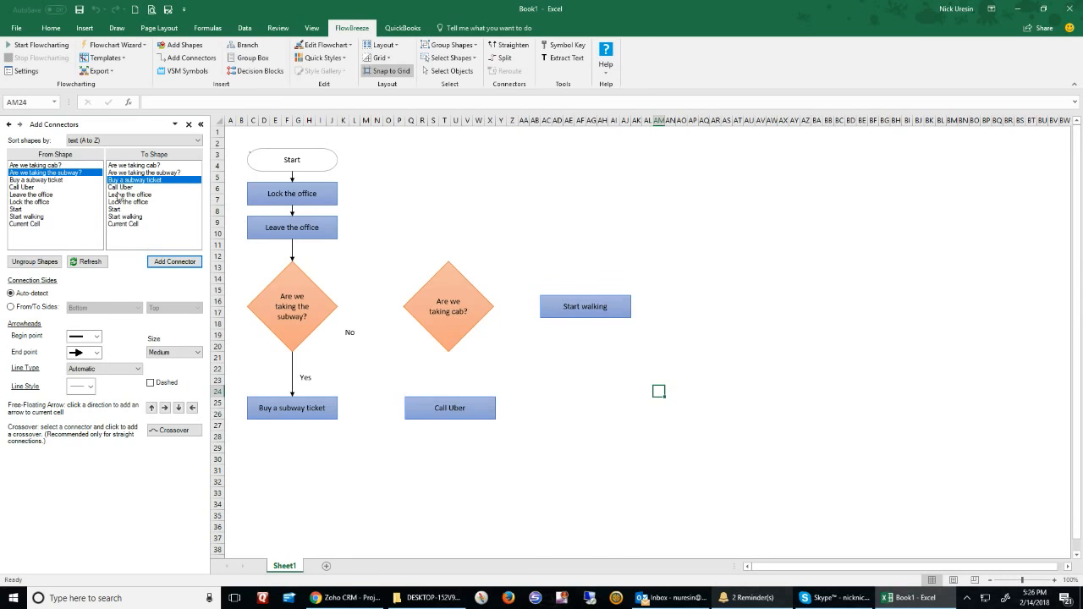
click(139, 166)
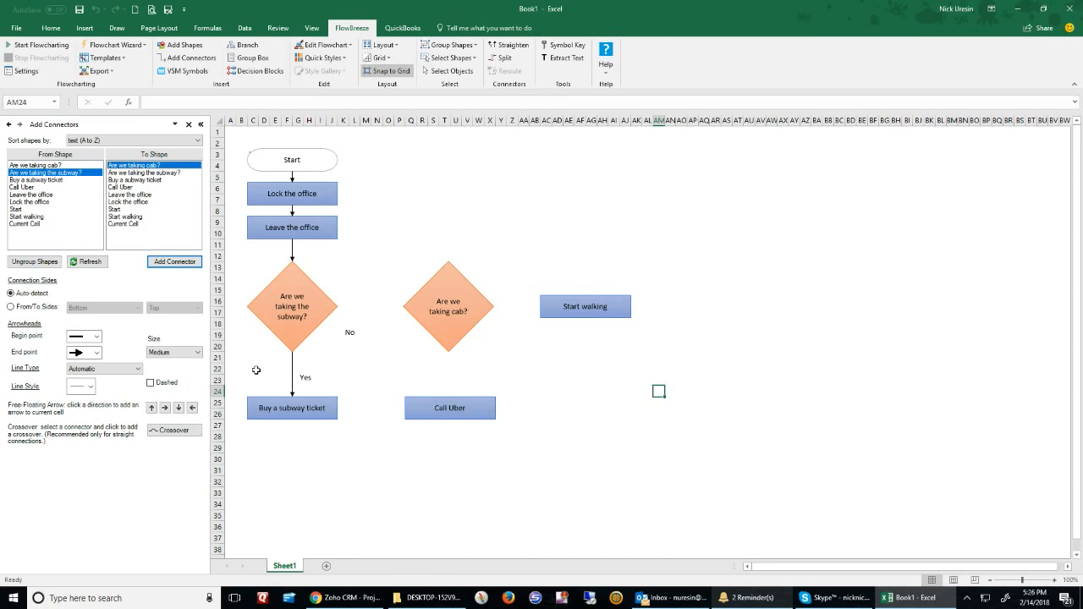
click(169, 260)
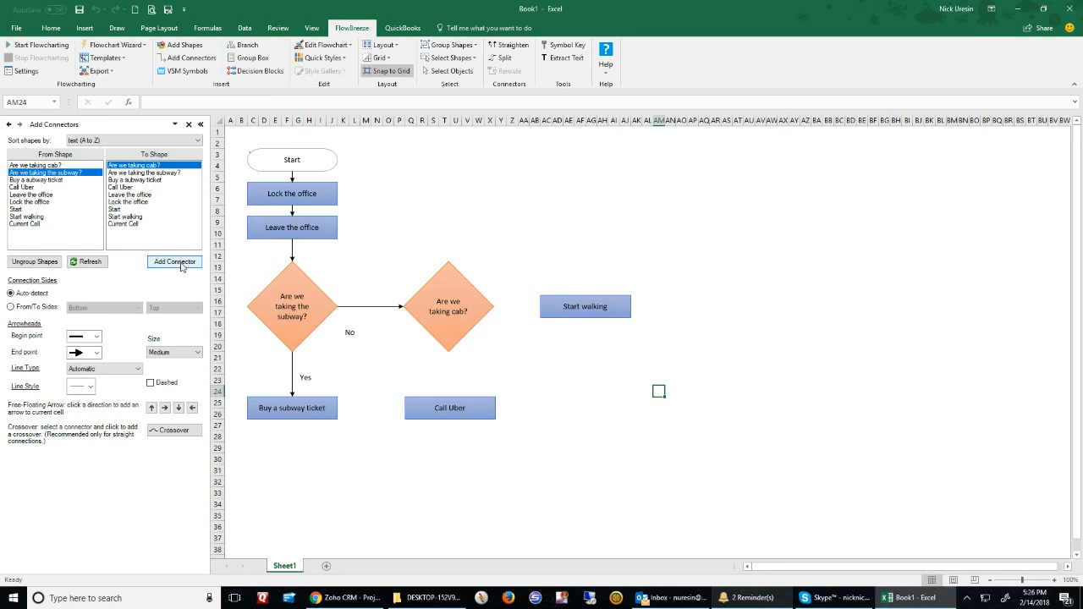
Add connectors from "Are we taking cab?" to "Start walking" and to "Call Uber"
click(48, 166)
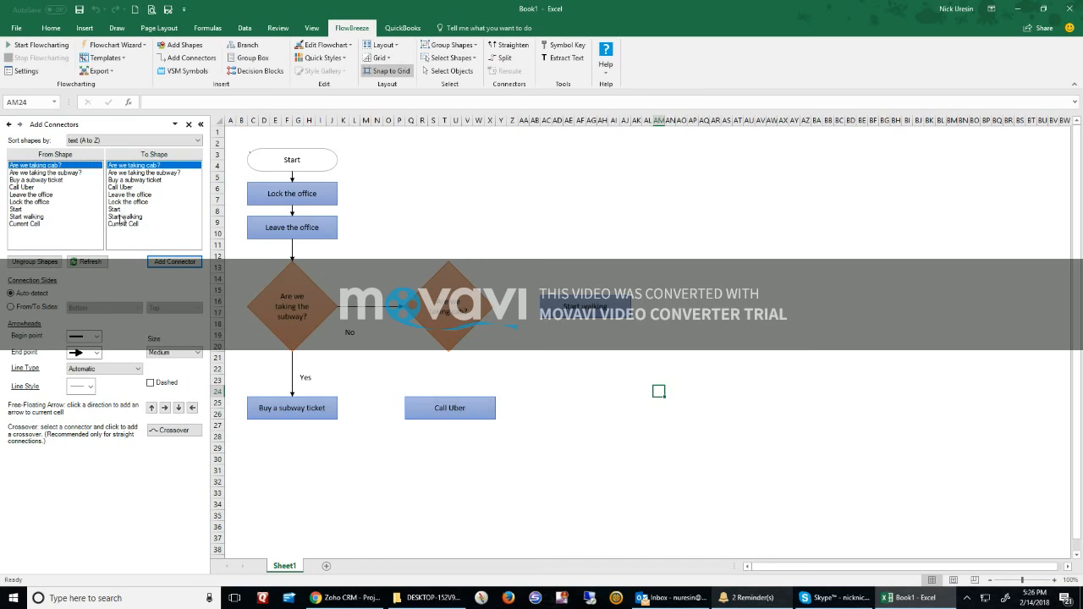
click(125, 217)
click(174, 265)
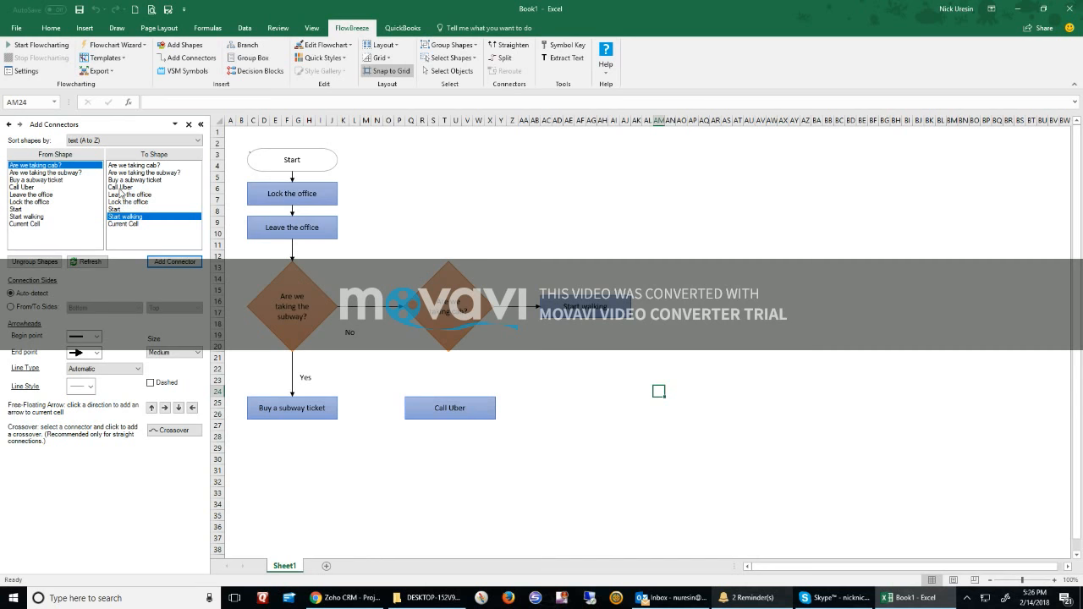
click(121, 188)
click(174, 261)
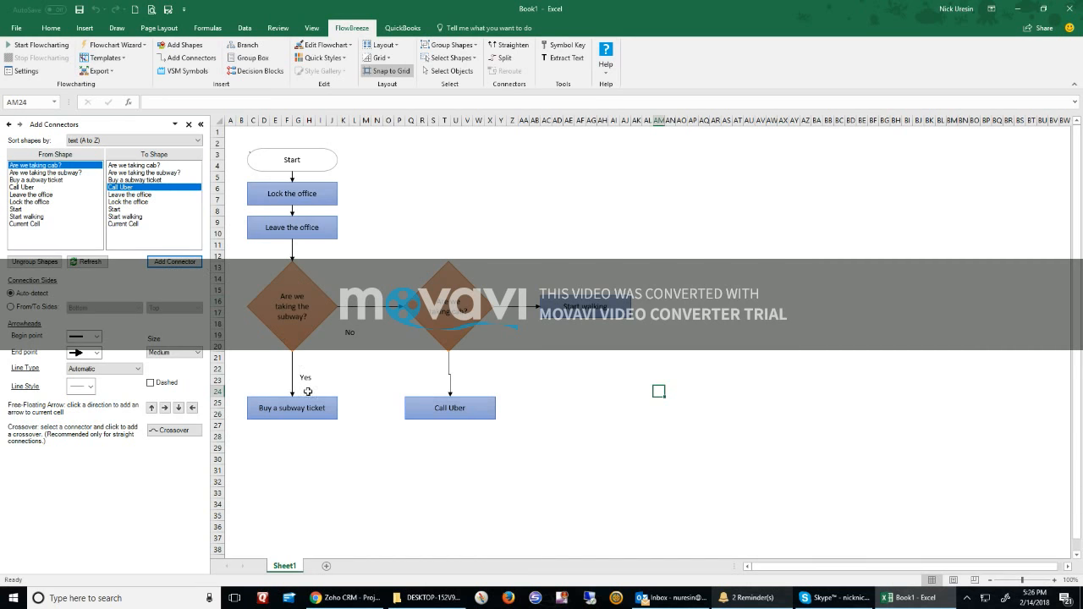
Make the connector from "Are we taking cab?" to "Call Uber" straight and nudge the "Call Uber" box into line with the diamond
click(449, 379)
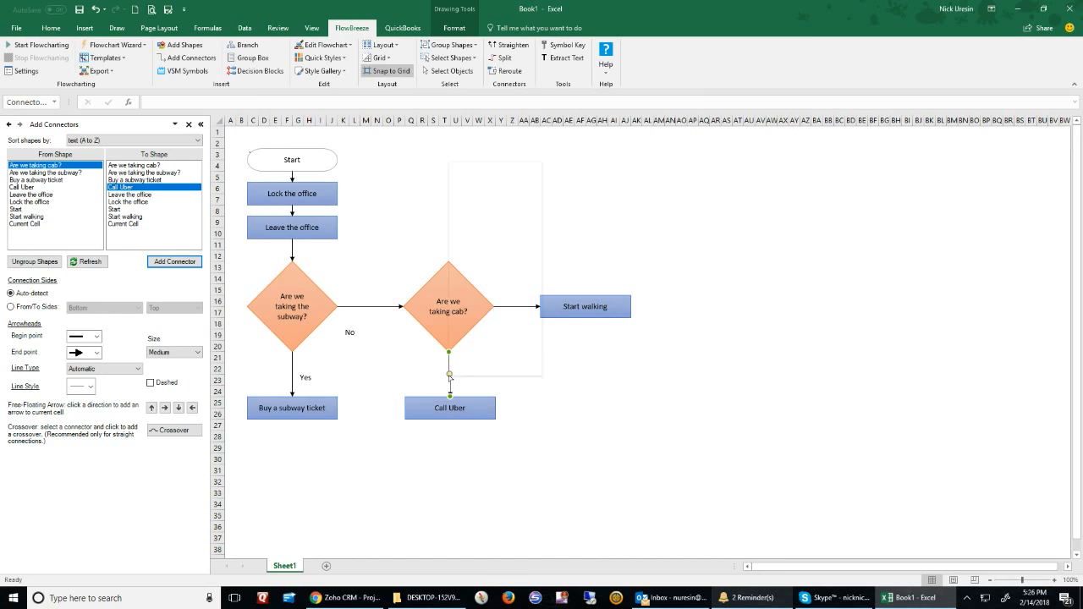
right_click(450, 379)
mouse_move(516, 227)
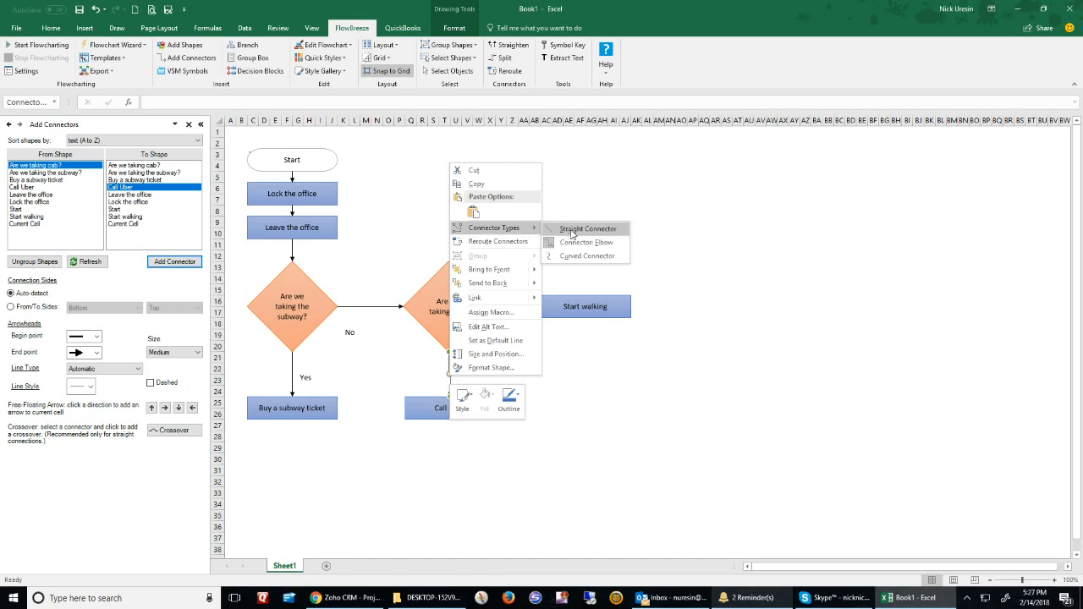
click(570, 231)
click(488, 415)
key(ctrl+Left)
key(ctrl+Left)
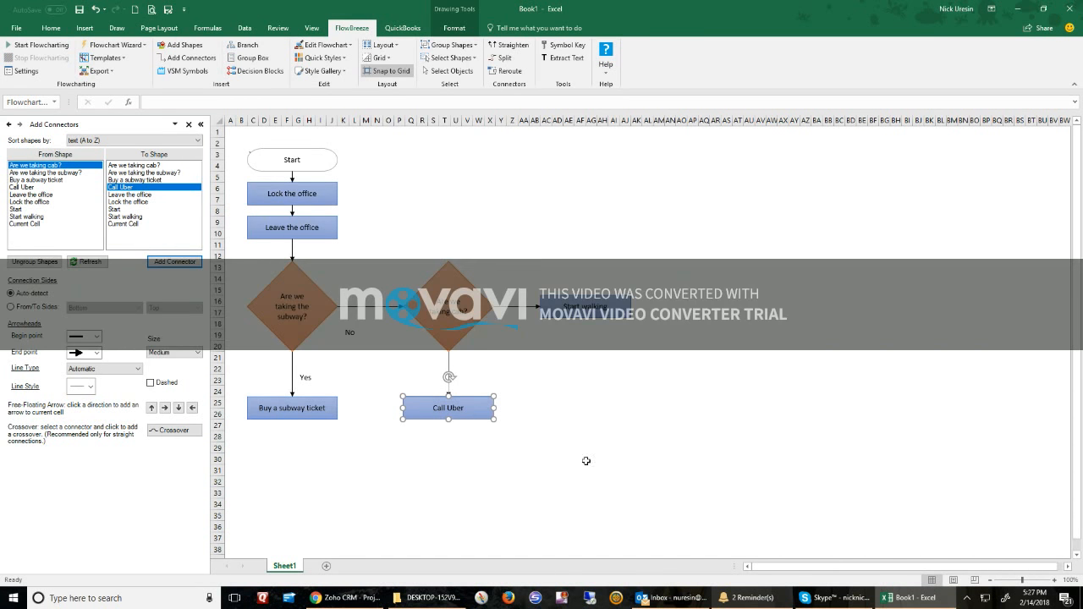
click(614, 426)
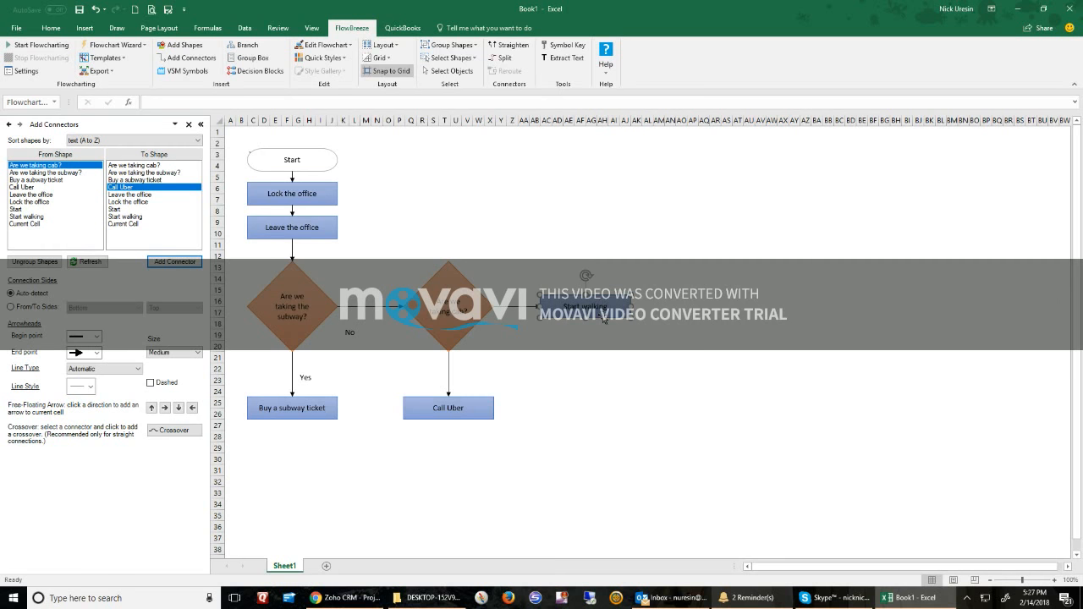
click(603, 316)
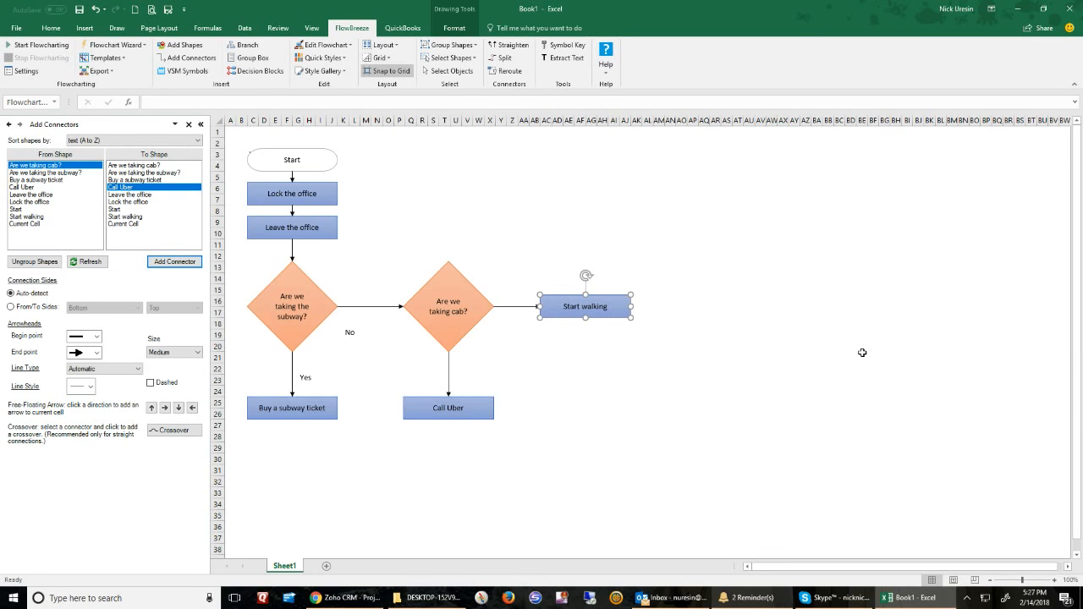
click(448, 377)
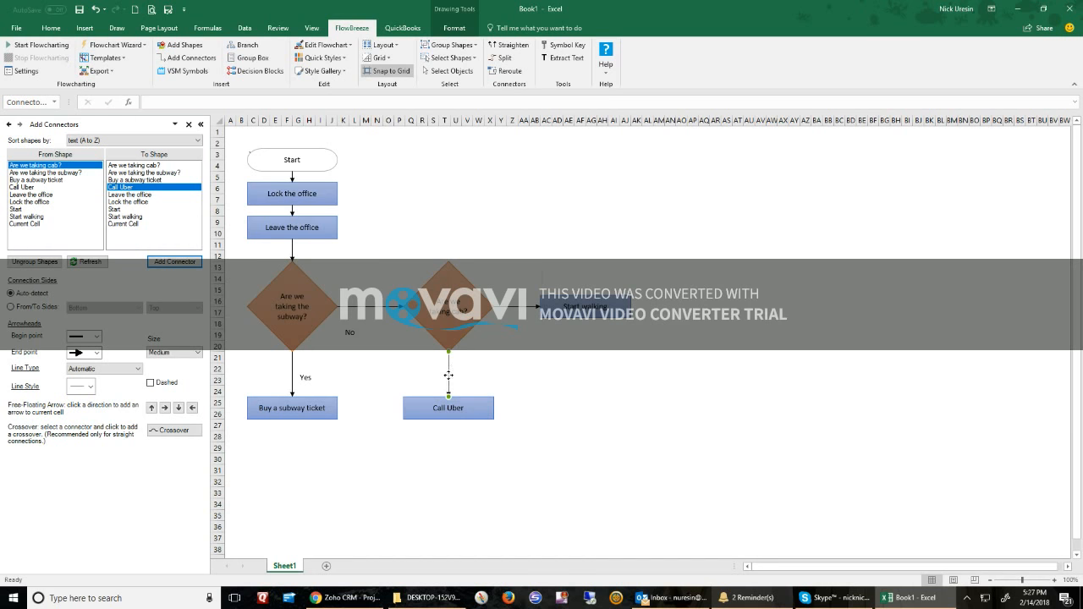
right_click(450, 381)
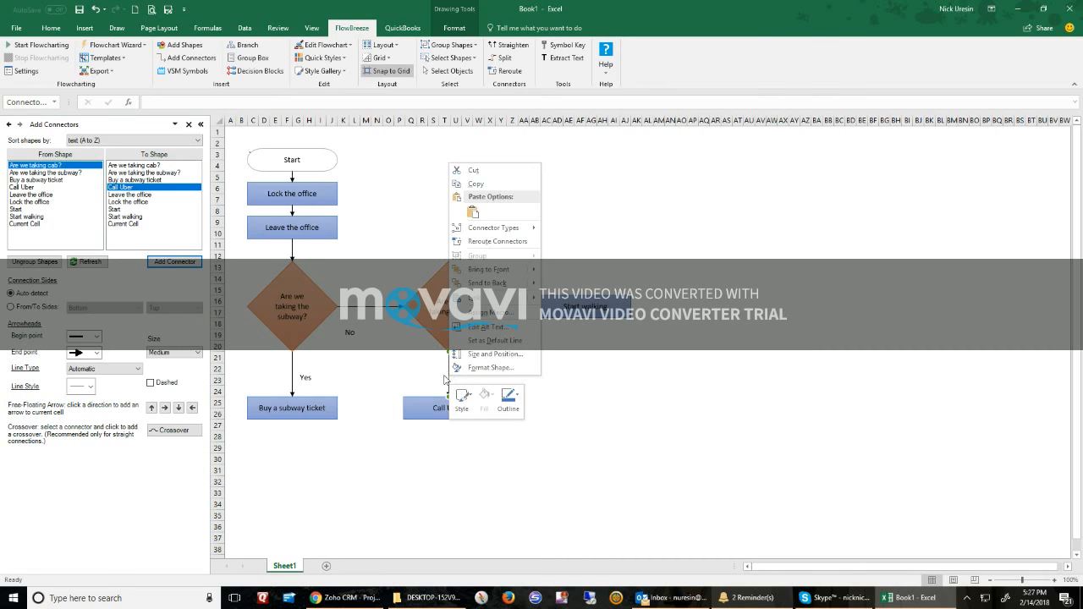
mouse_move(506, 229)
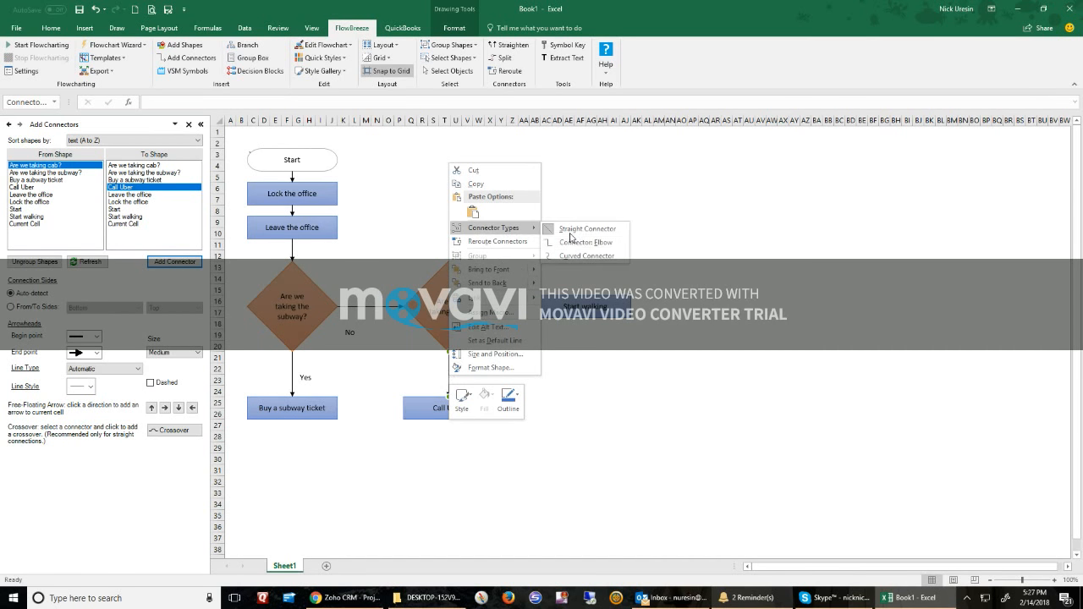
click(628, 491)
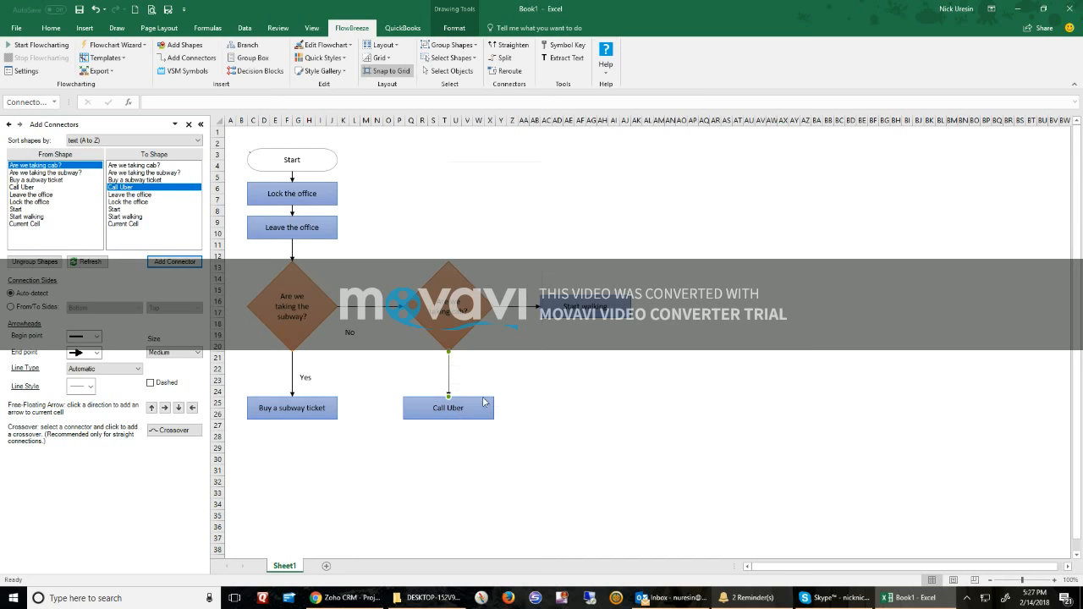
click(482, 402)
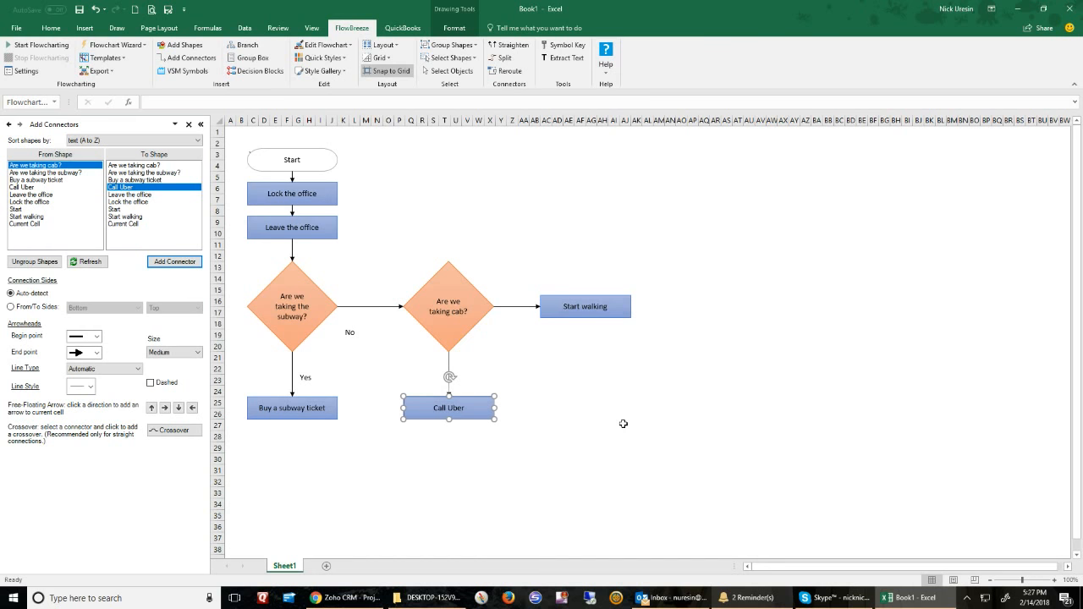
click(613, 425)
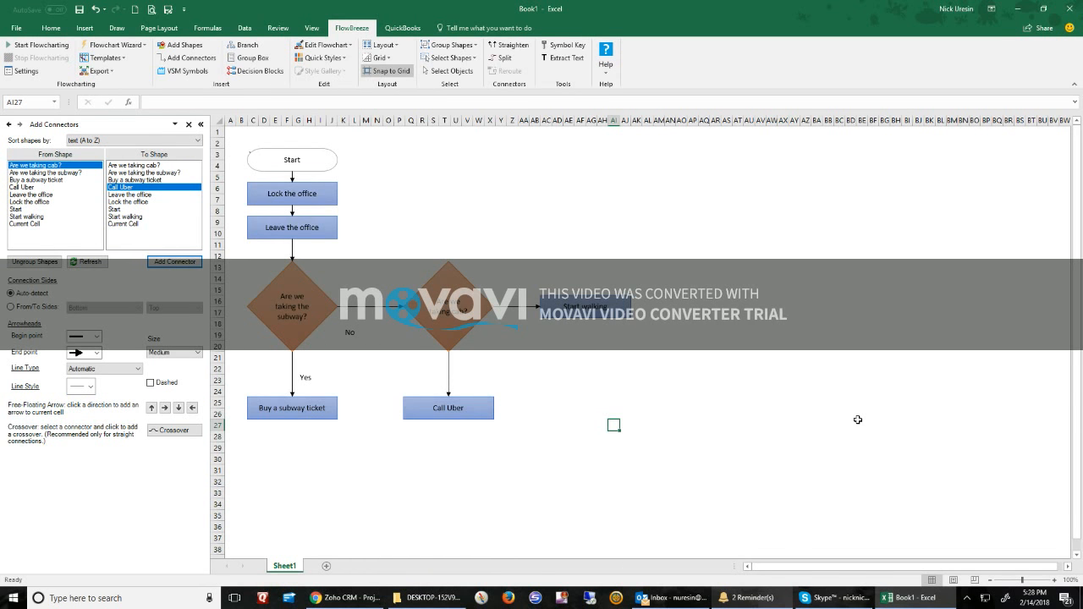
click(314, 171)
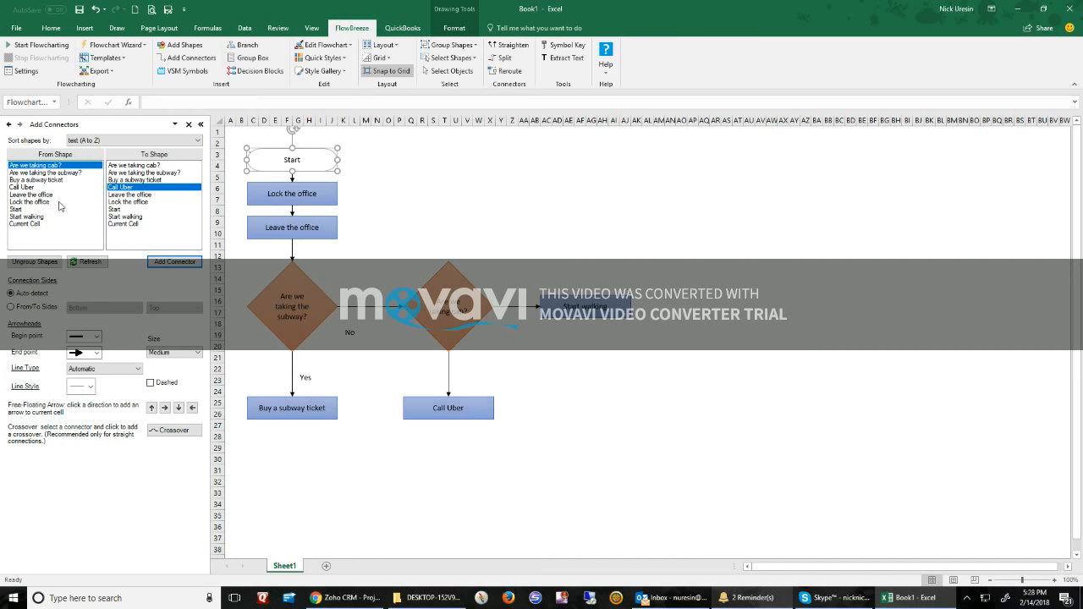
click(201, 49)
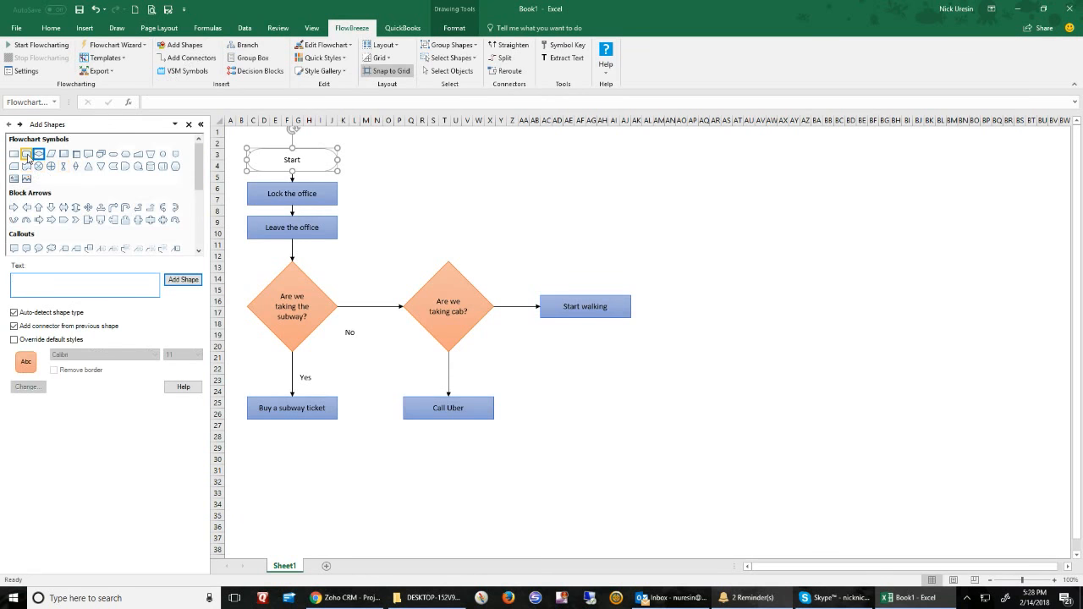
click(181, 280)
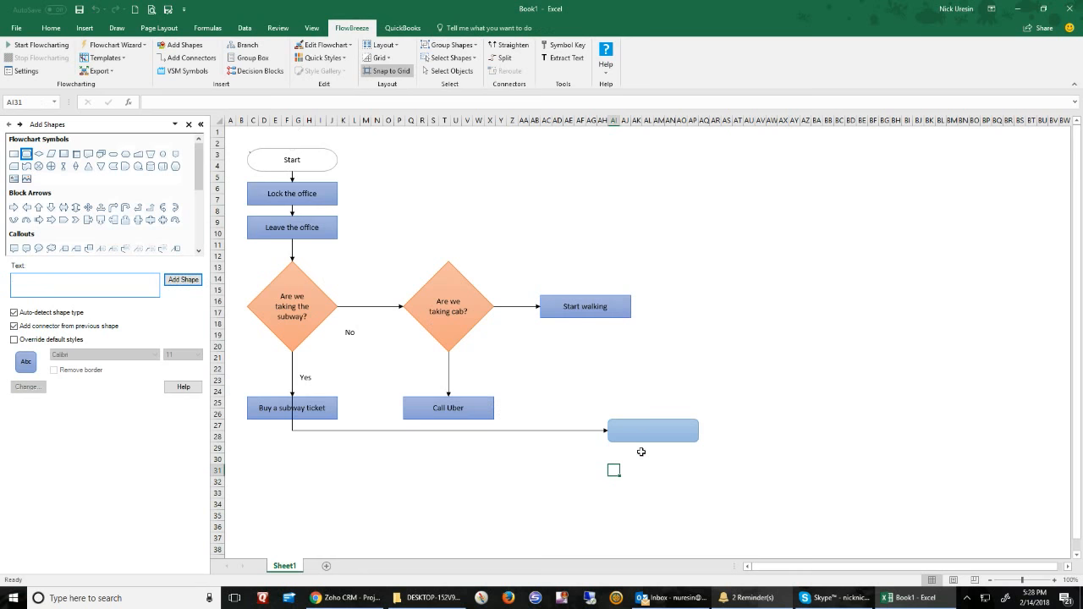
key(Delete)
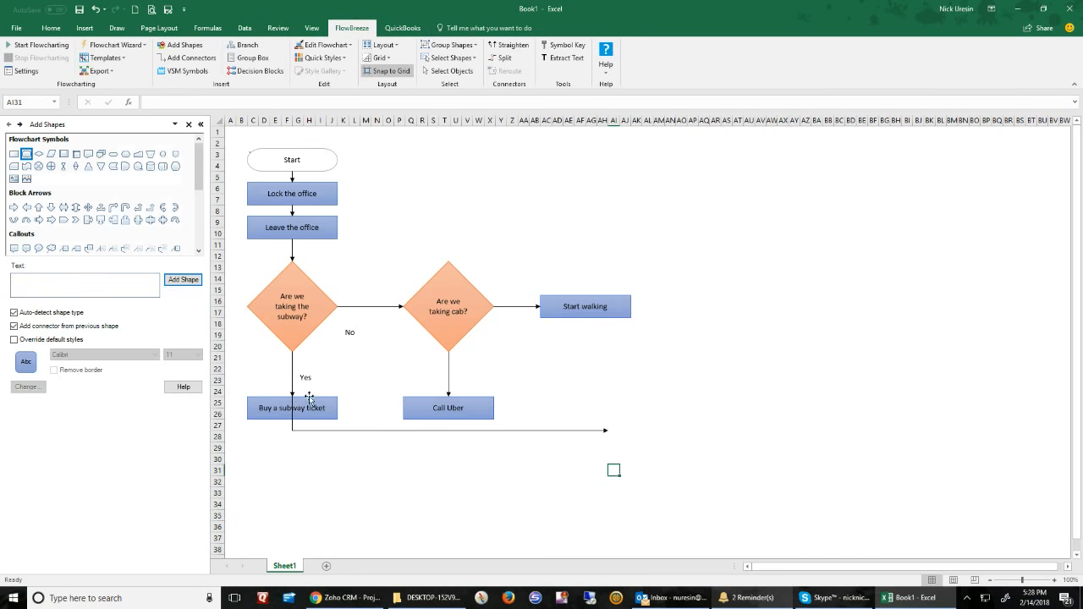
click(334, 429)
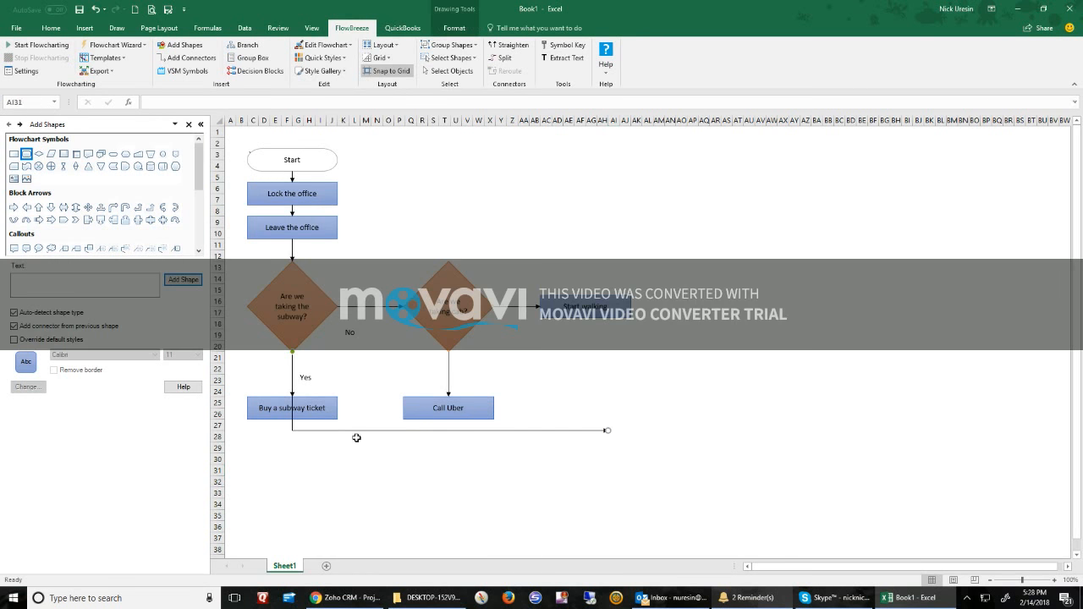
key(Delete)
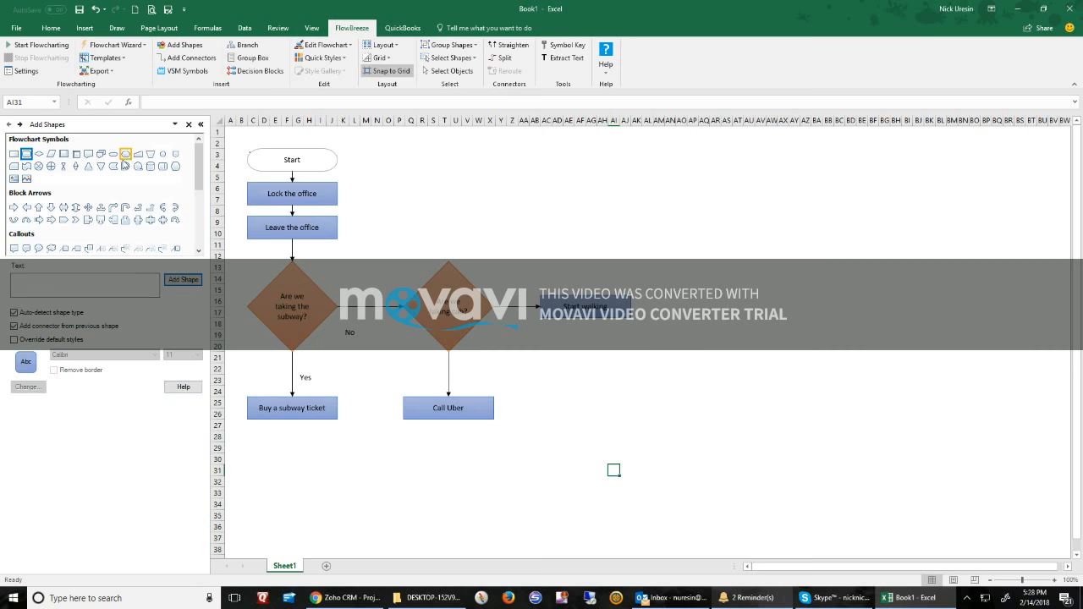
Add an empty terminator shape and place it below the "Buy a subway ticket" box, aligned with the first column
click(113, 158)
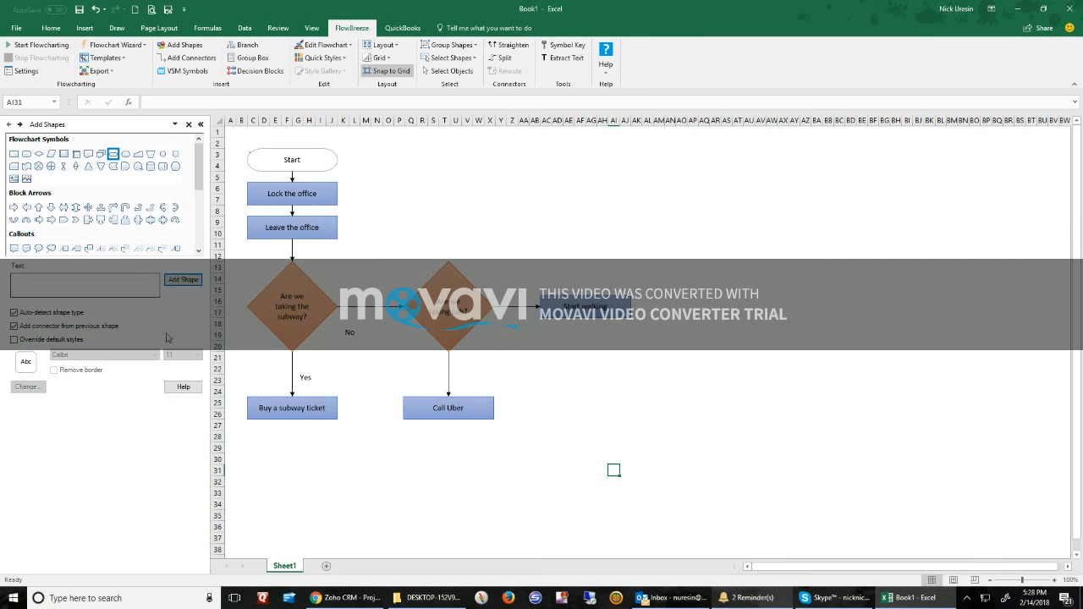
click(184, 279)
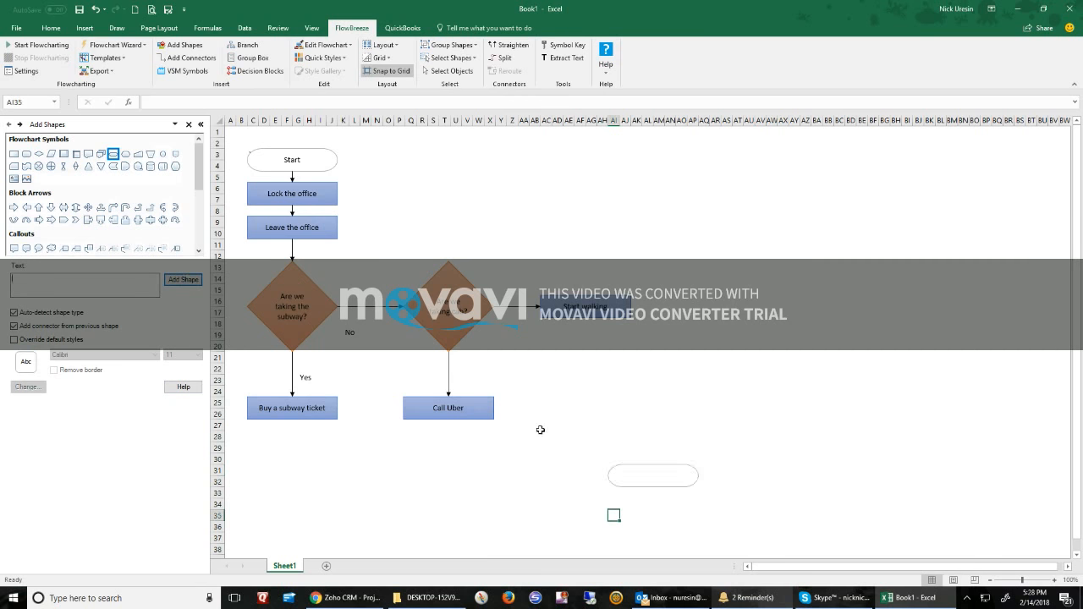
drag(646, 492, 638, 492)
drag(317, 463, 343, 482)
click(663, 487)
drag(674, 491, 309, 489)
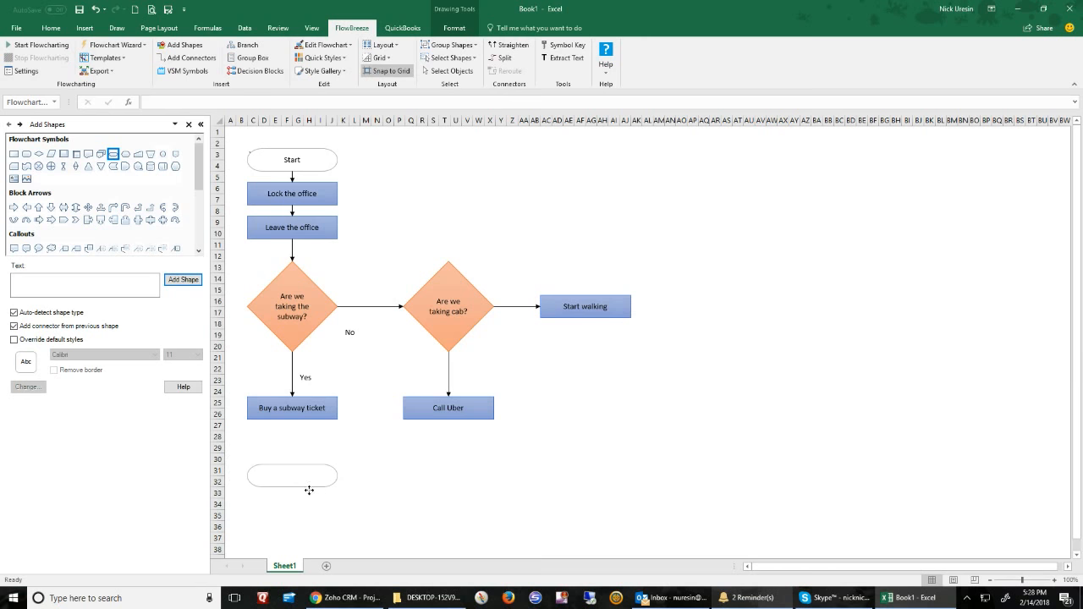
click(309, 489)
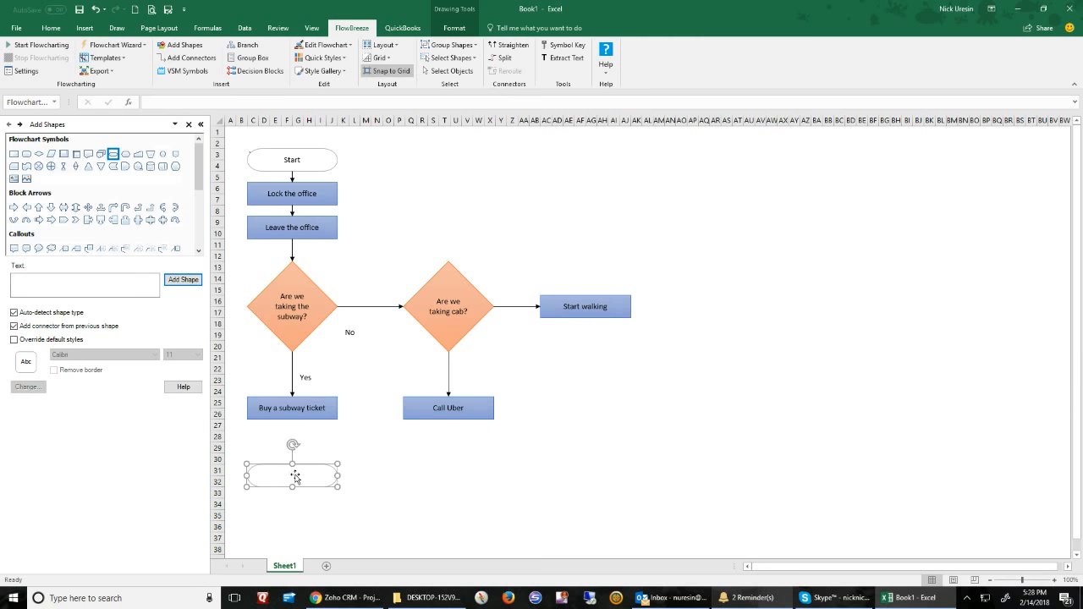
Set the text of the empty terminator shape to "Arrive at home"
right_click(297, 475)
click(348, 314)
text(Arrive at home)
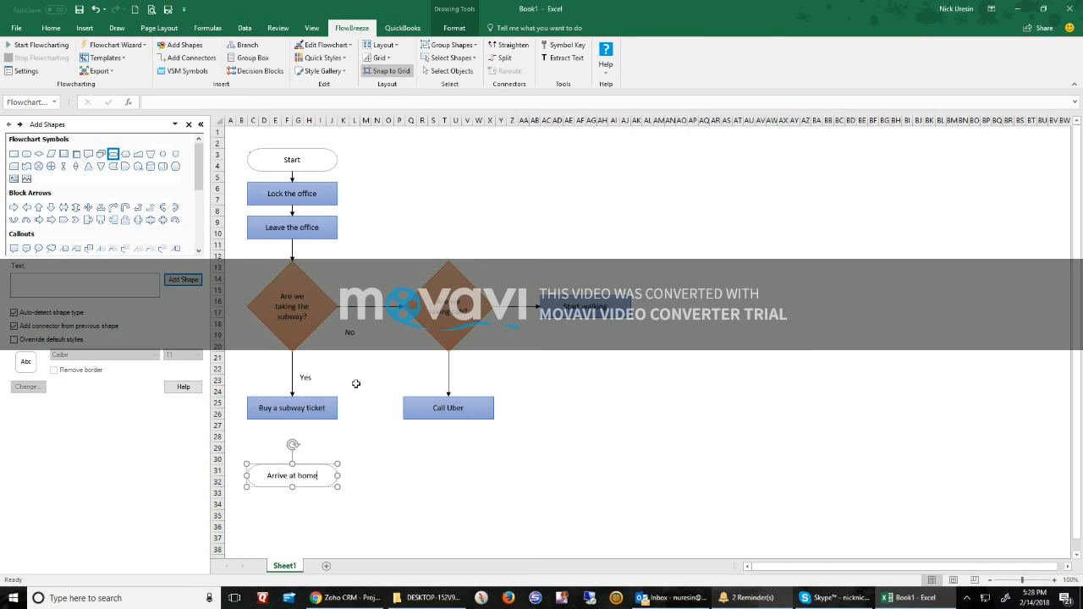
click(378, 487)
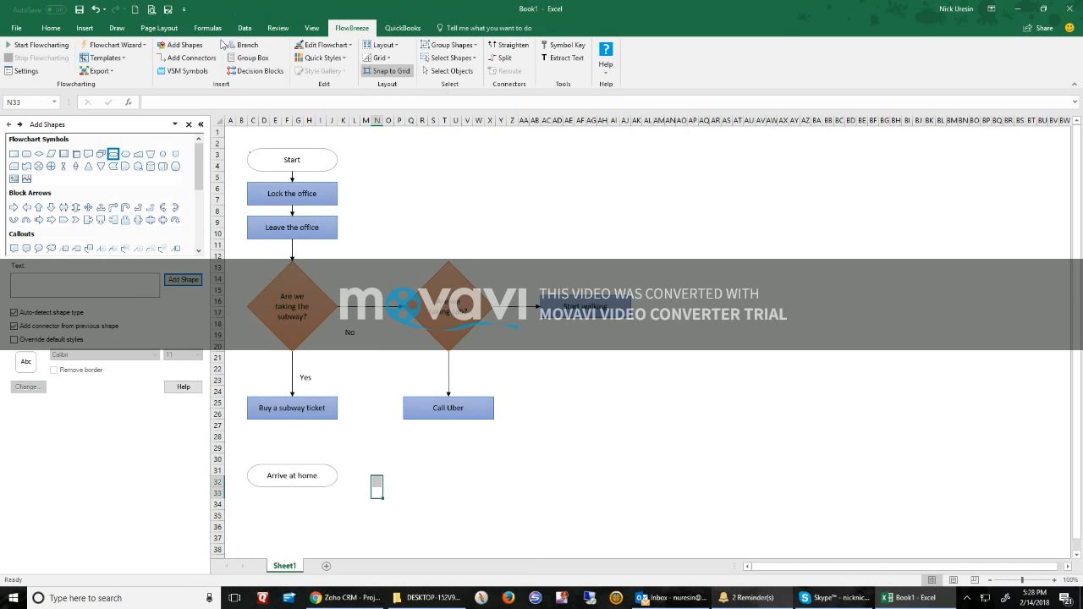
Add connectors from "Buy a subway ticket" and from "Call Uber" to "Arrive at home"
click(193, 57)
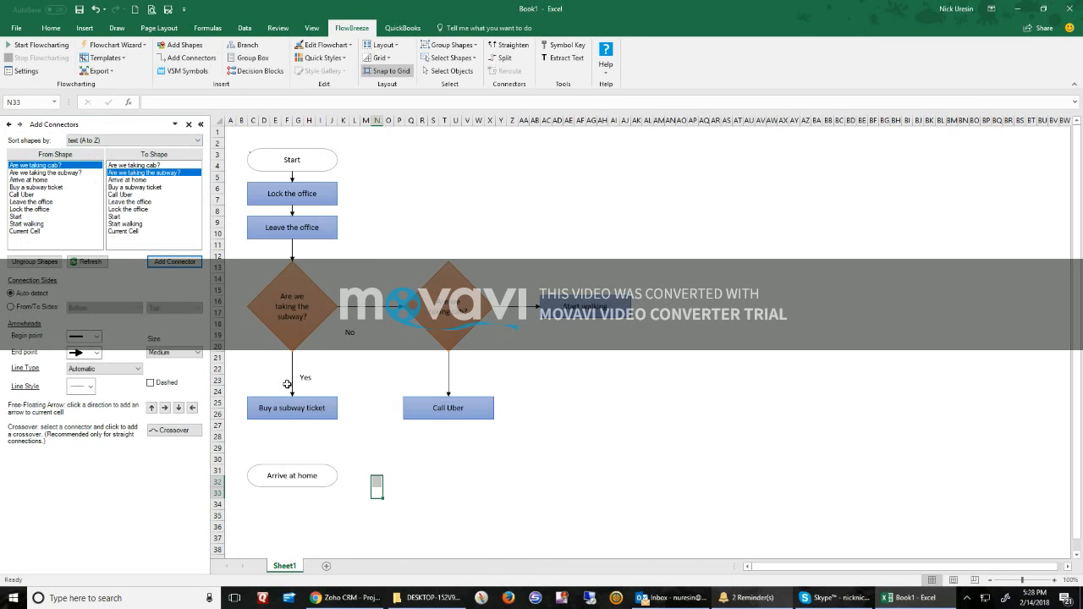
click(31, 188)
click(126, 180)
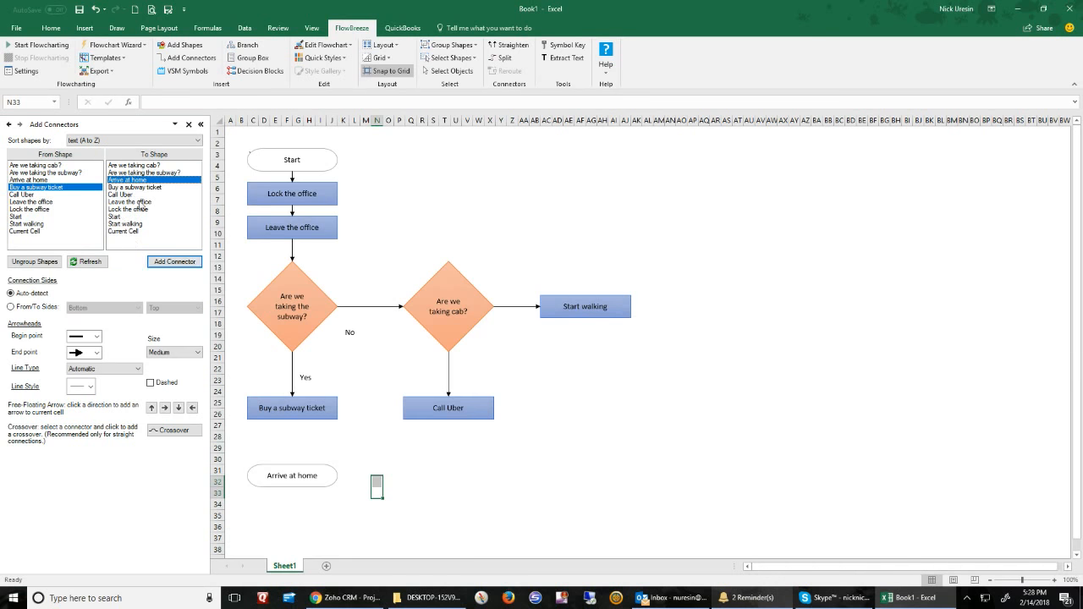
click(173, 264)
click(24, 196)
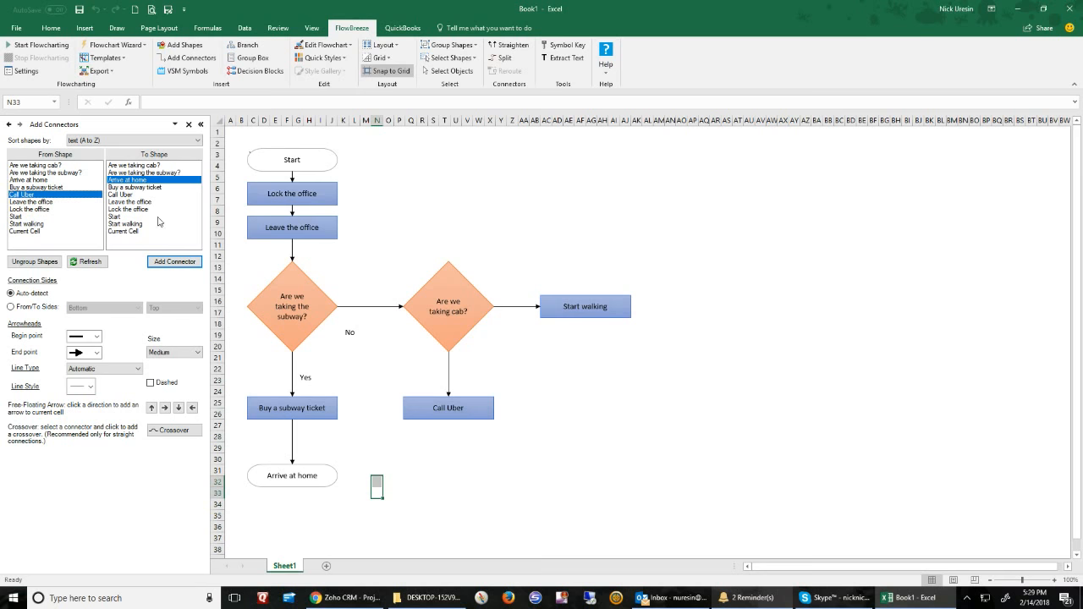
click(173, 264)
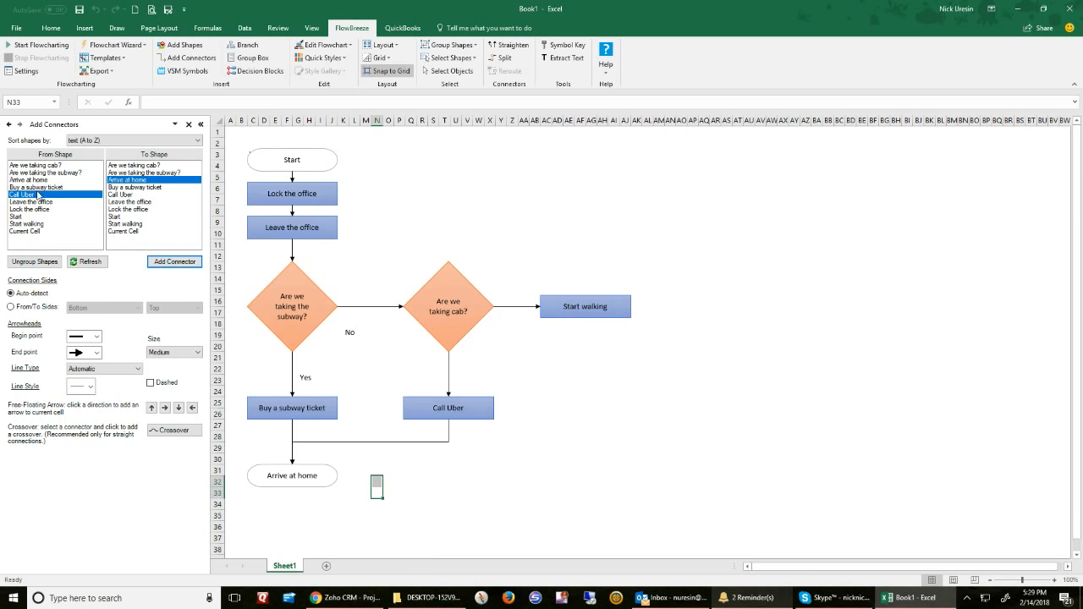
Add a connector from "Start walking" to "Arrive at home"
click(28, 223)
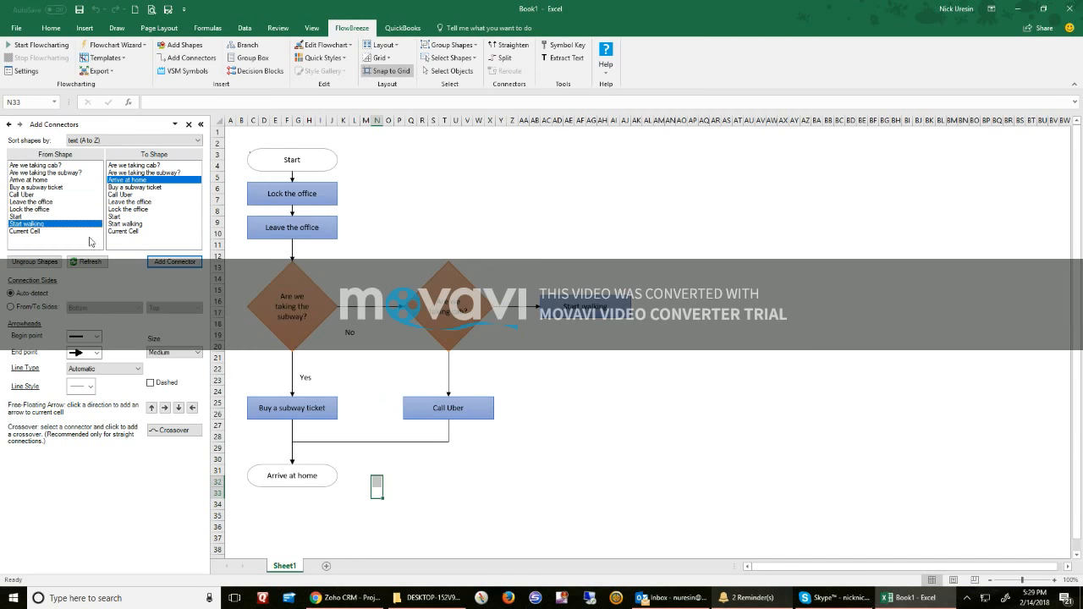
click(170, 269)
click(759, 479)
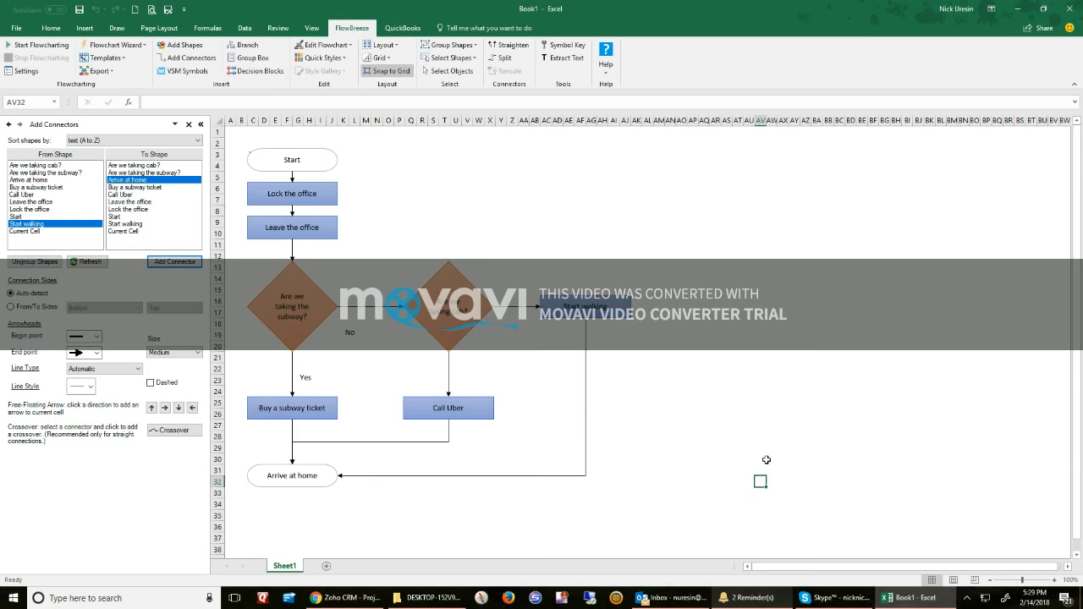